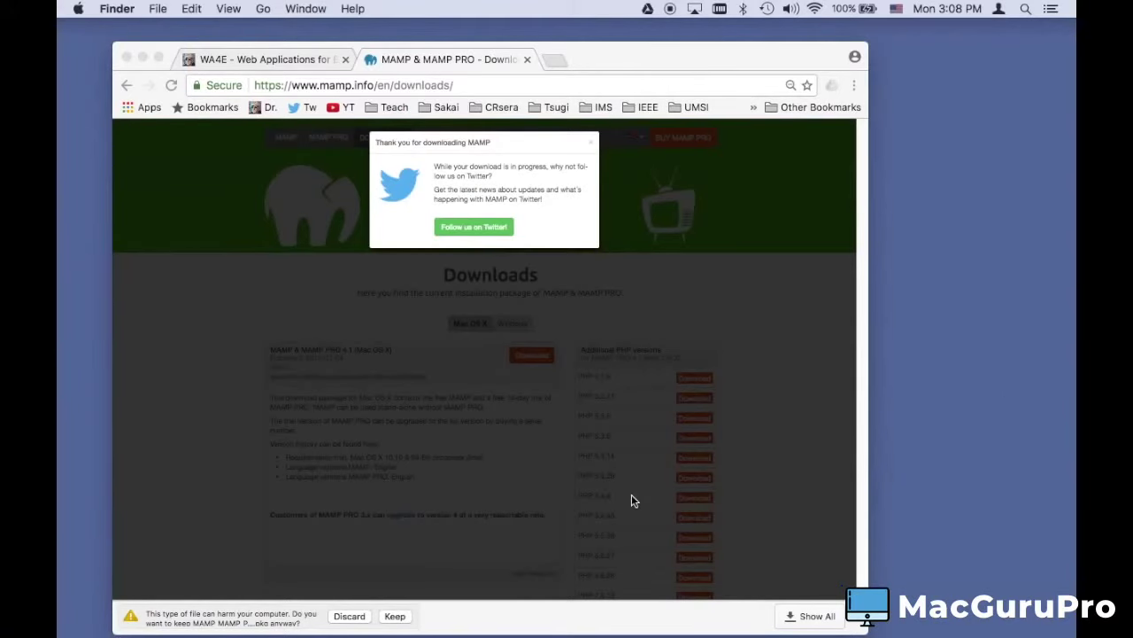
Keep the downloaded MAMP package and launch its installer from the Downloads folder, widening the Name column to show the full file name
left_click(394, 614)
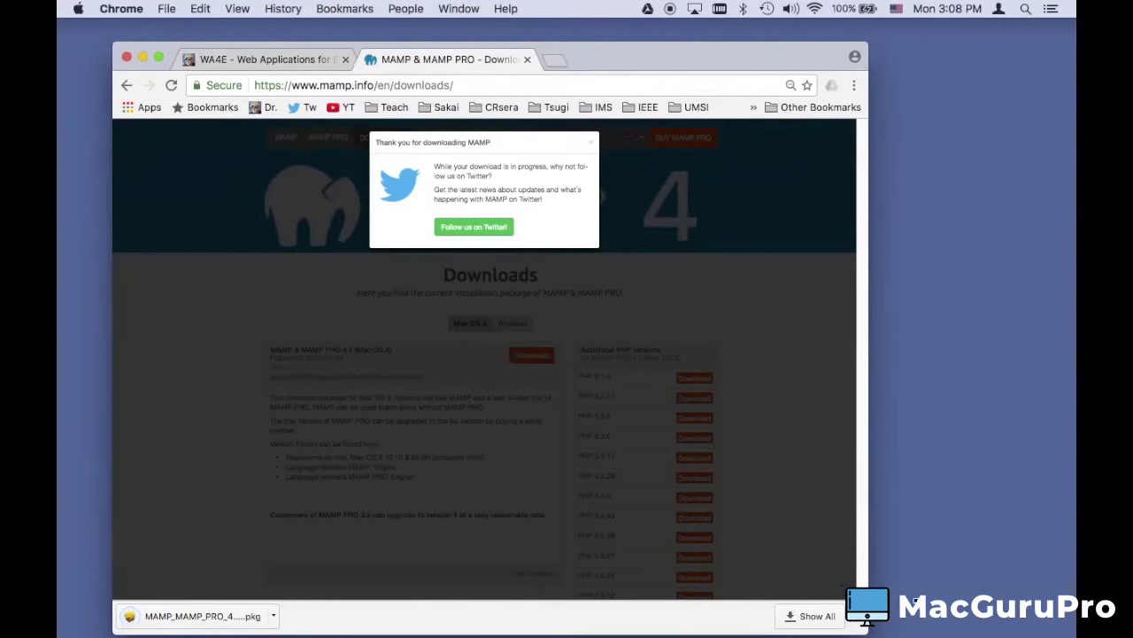
left_click(918, 623)
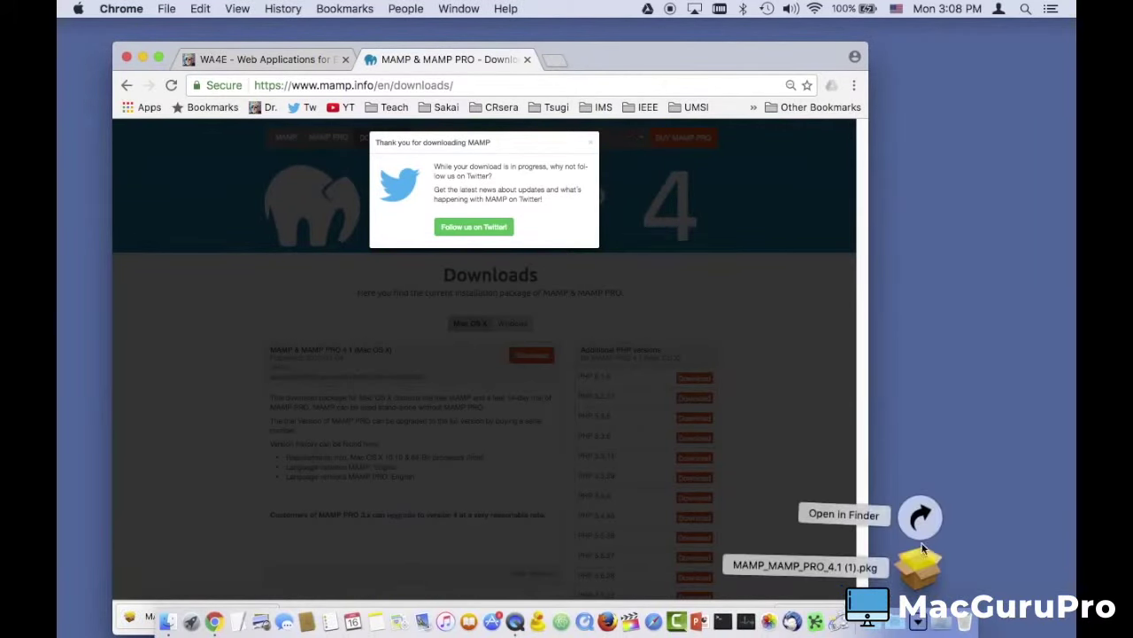
left_click(922, 515)
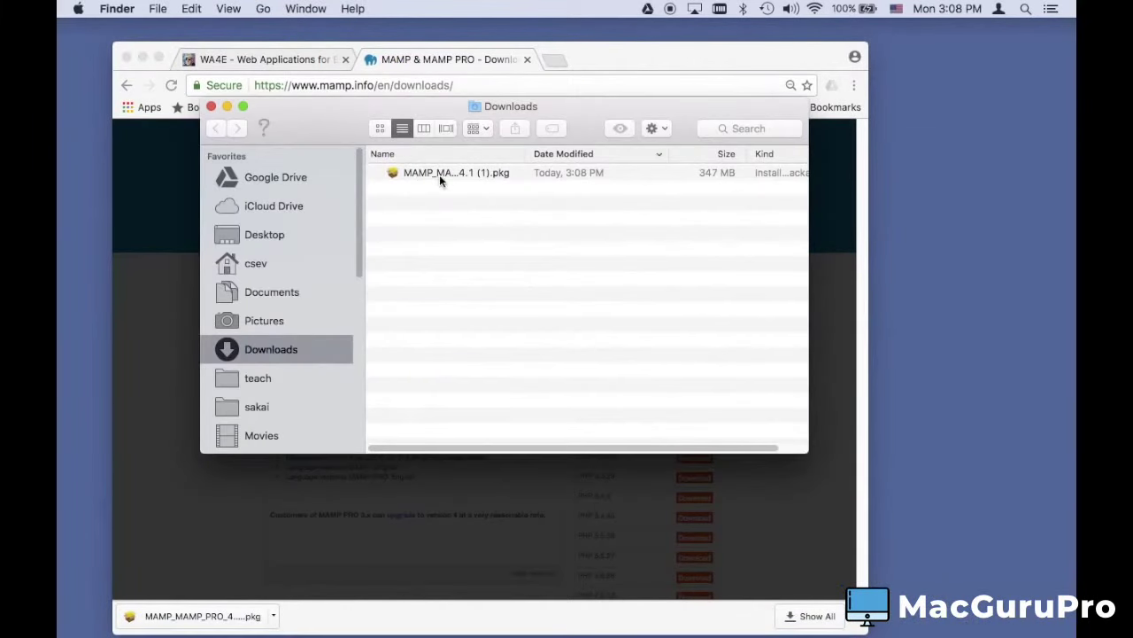
left_click_drag(526, 154, 596, 156)
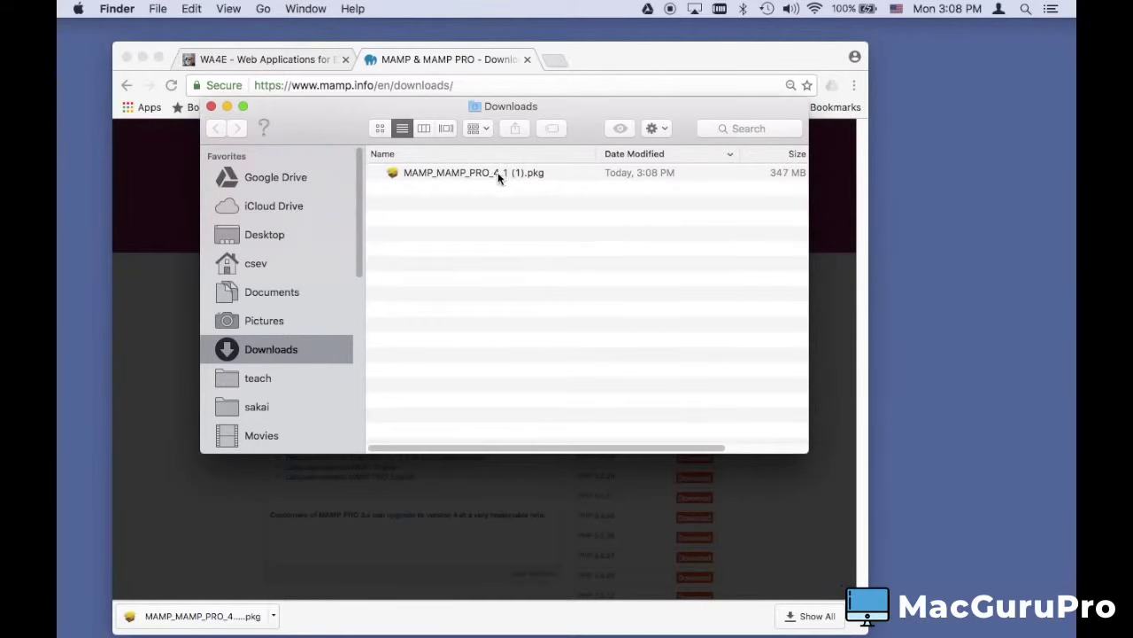
double_click(498, 174)
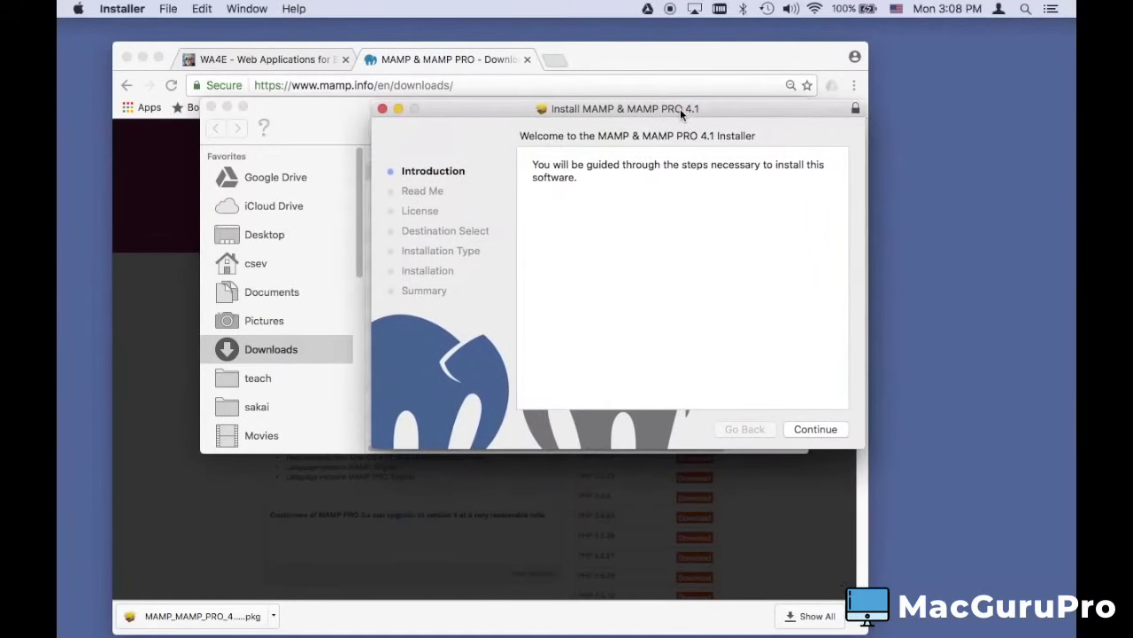
Proceed through the installer's Introduction and Read Me pages and agree to the software license terms
left_click(819, 430)
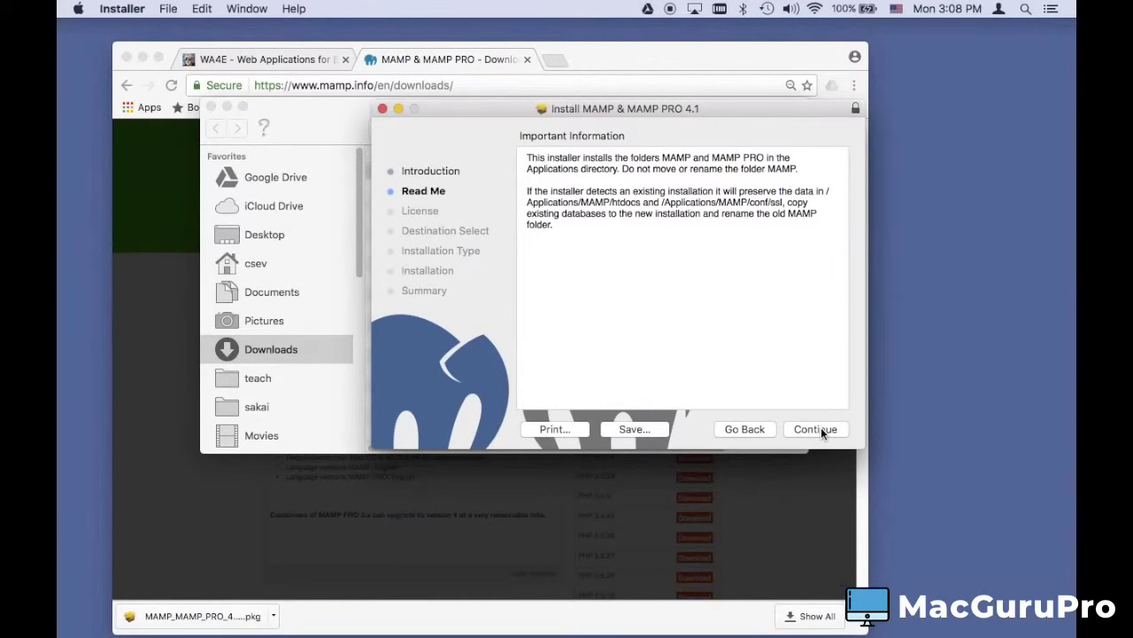
left_click(815, 429)
left_click(821, 430)
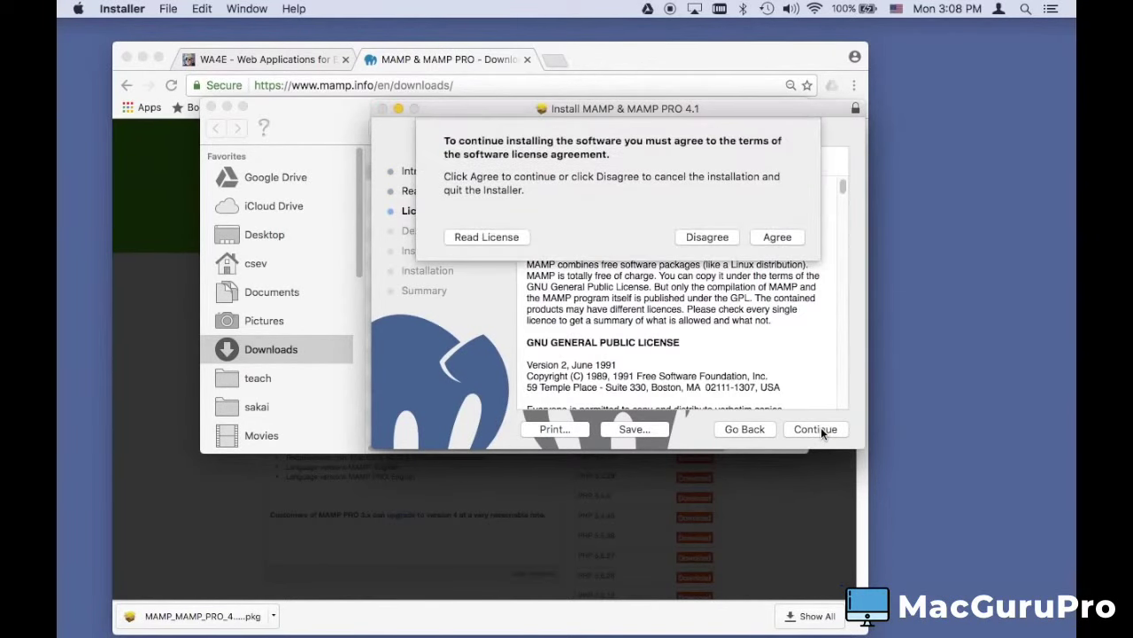
left_click(777, 237)
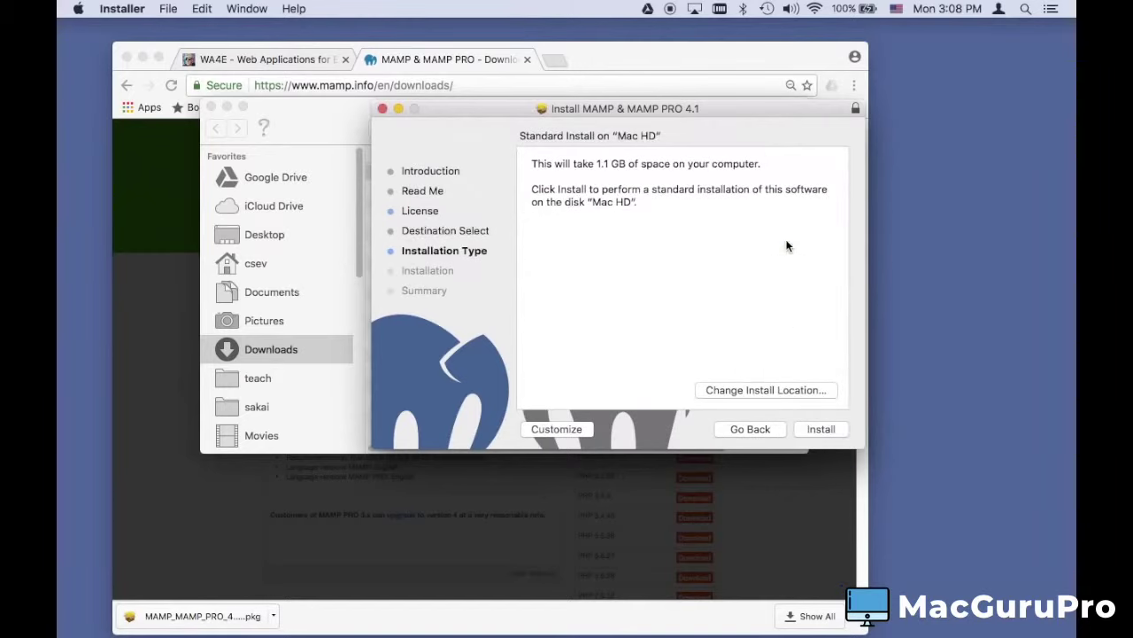
Run the standard installation on Mac HD, authorize it with the account password, and close the finished installer
left_click(821, 429)
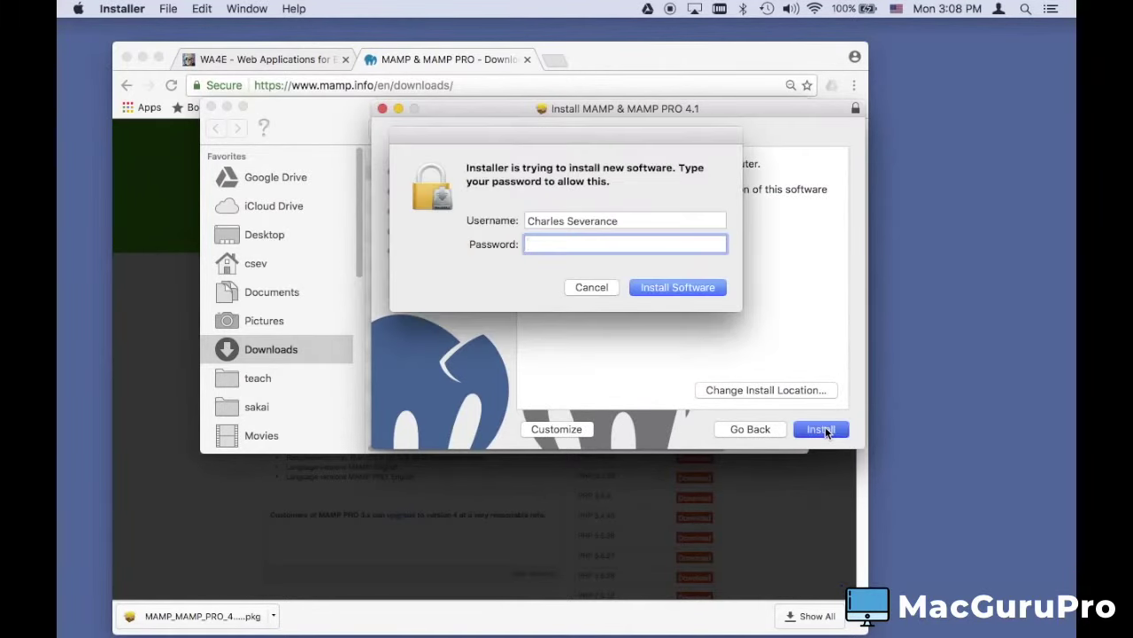
type("********")
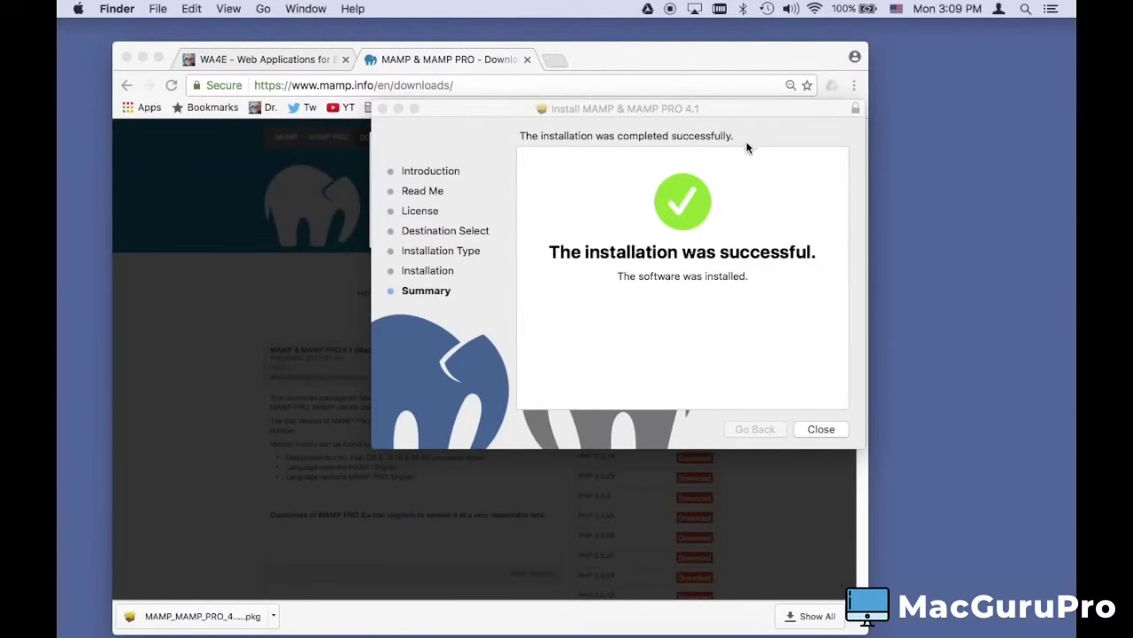
left_click(821, 429)
Open a Finder window and browse from MacBook Pro through Mac HD to the Applications folder
mouse_move(257, 630)
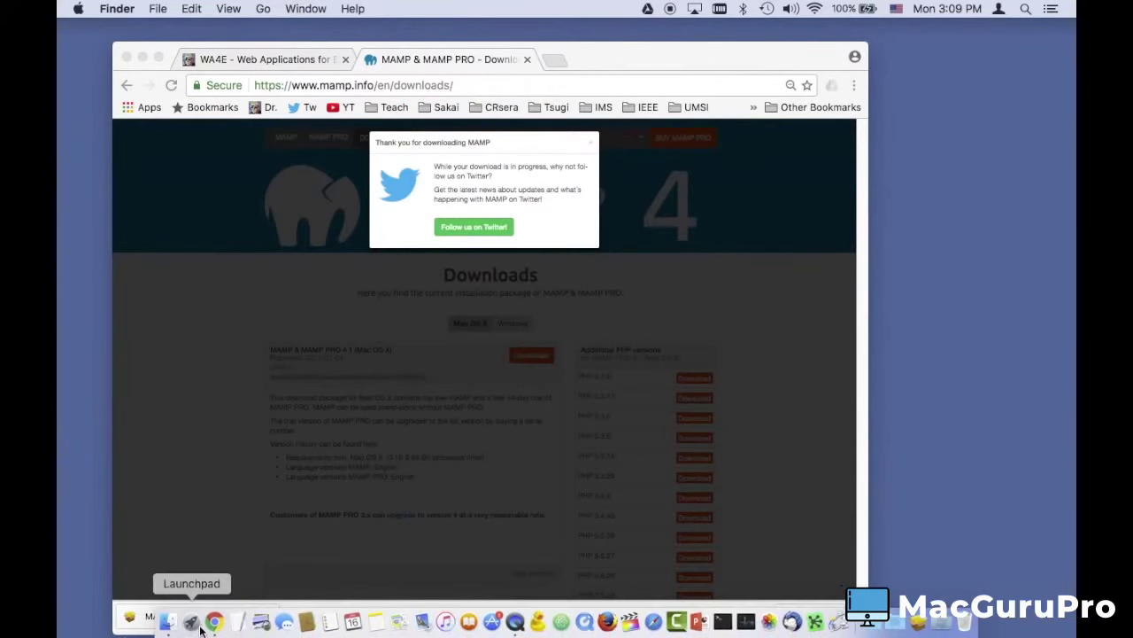
left_click(167, 621)
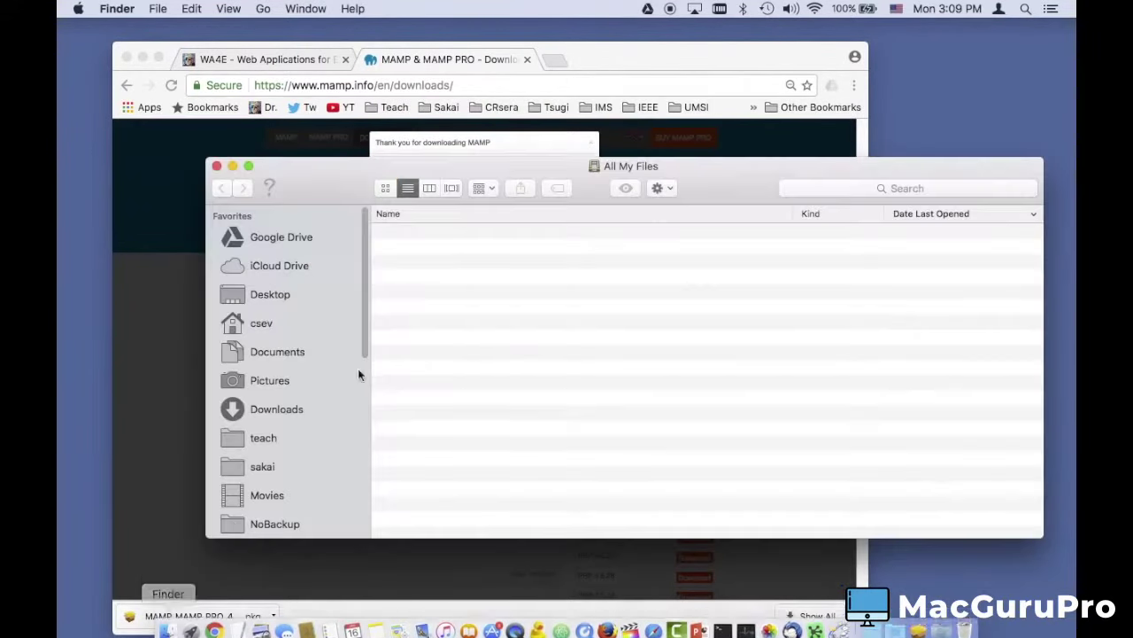
scroll(286, 443, "down", 5)
left_click(288, 363)
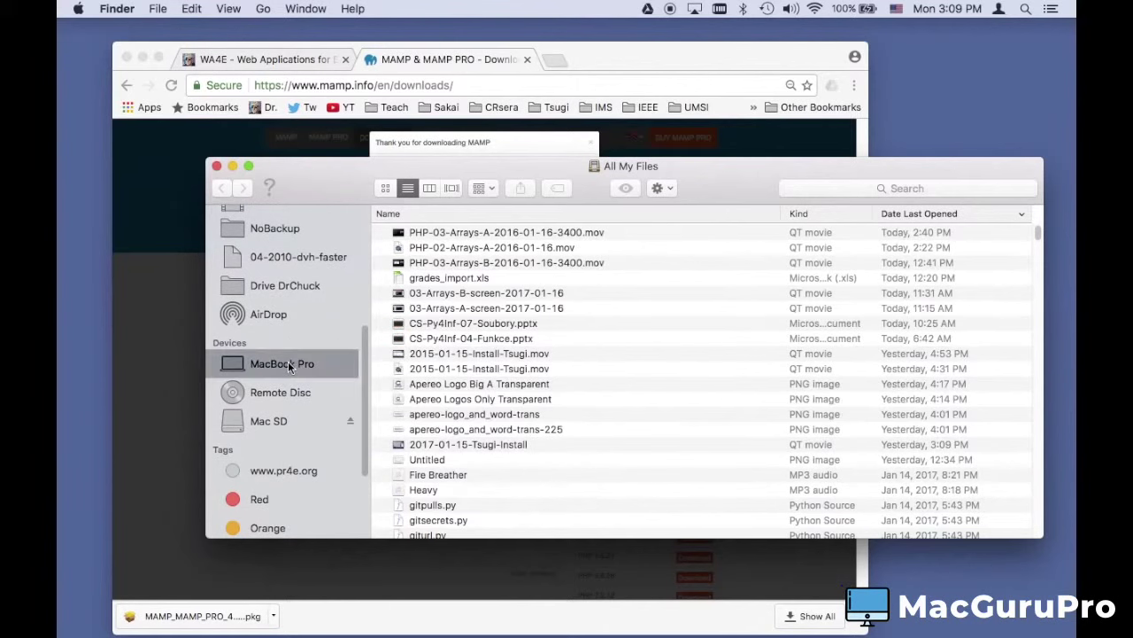
double_click(422, 234)
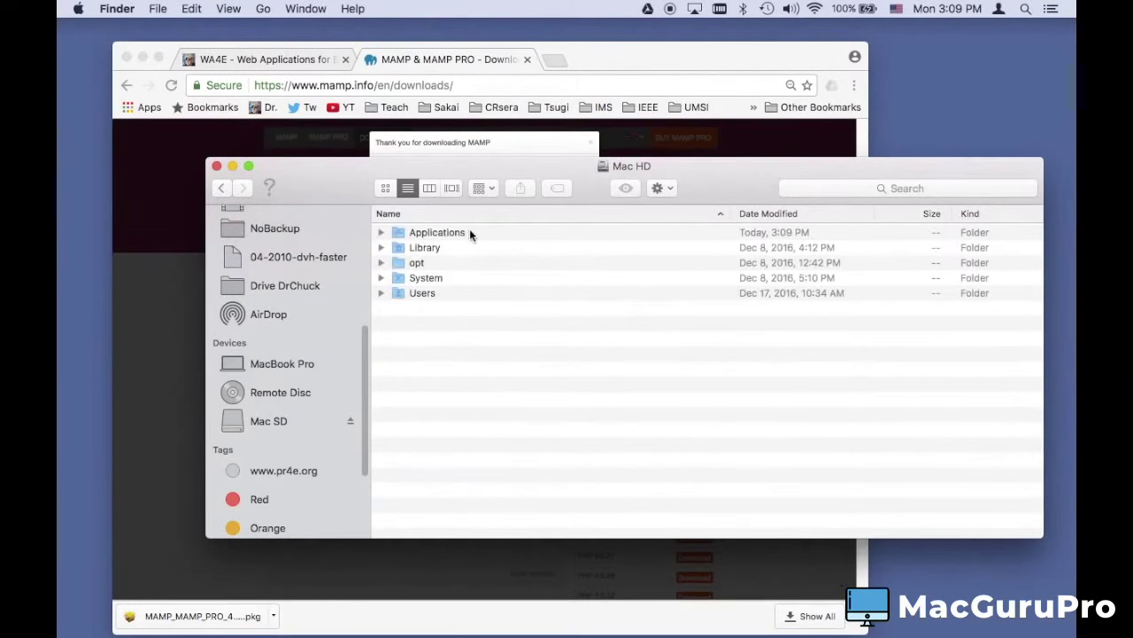
double_click(469, 234)
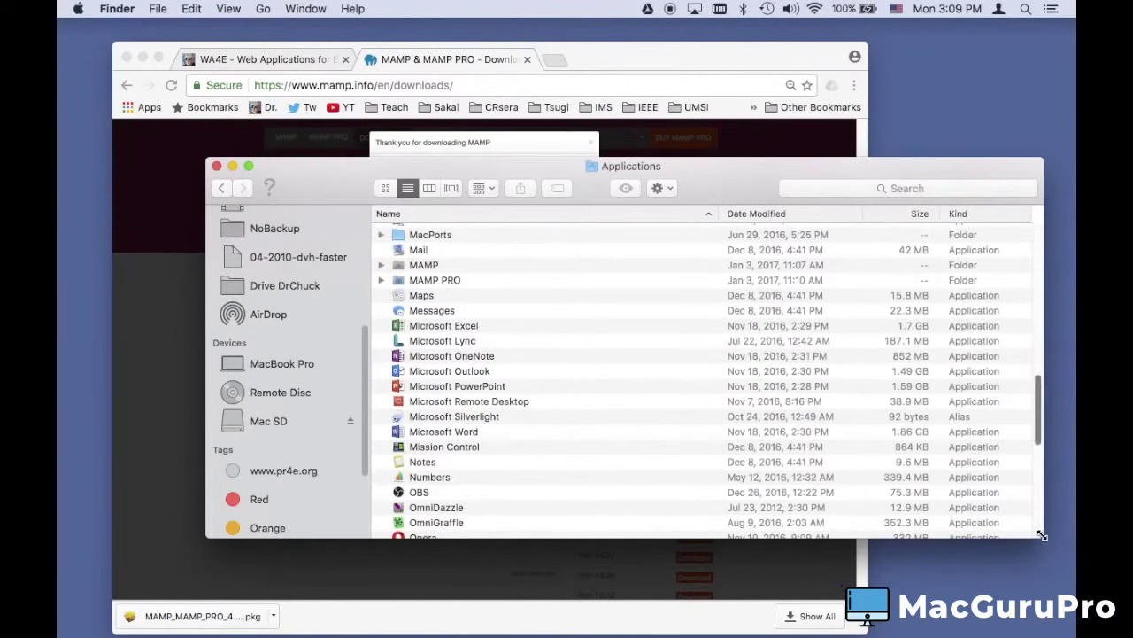
Narrow the Finder window, open the MAMP folder and launch the MAMP application inside it
left_click_drag(1042, 535, 888, 547)
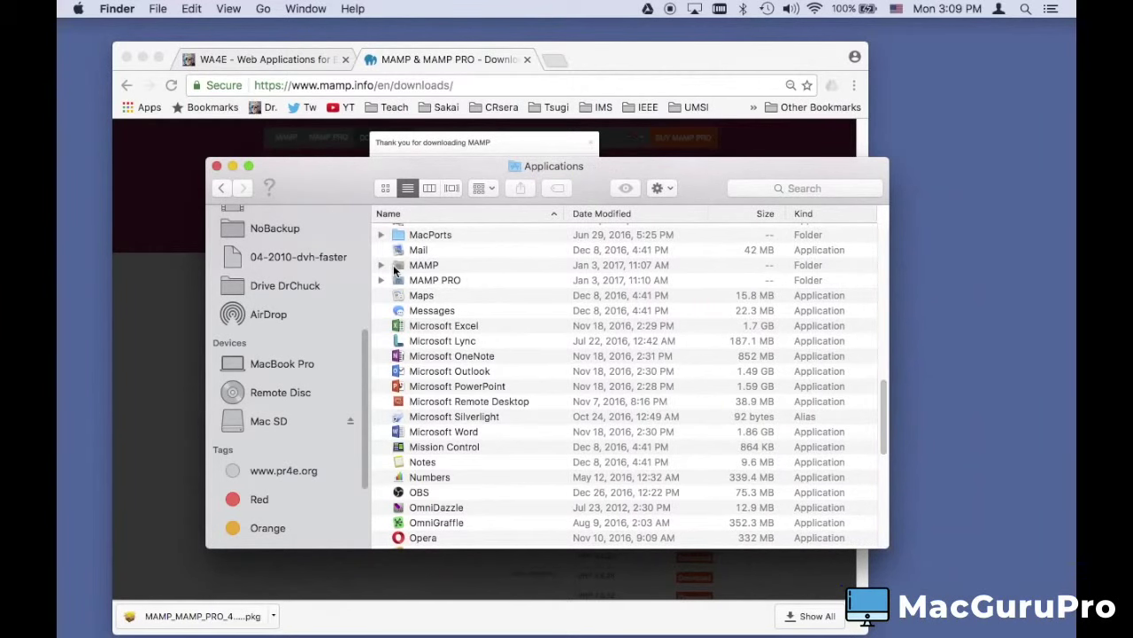
double_click(396, 267)
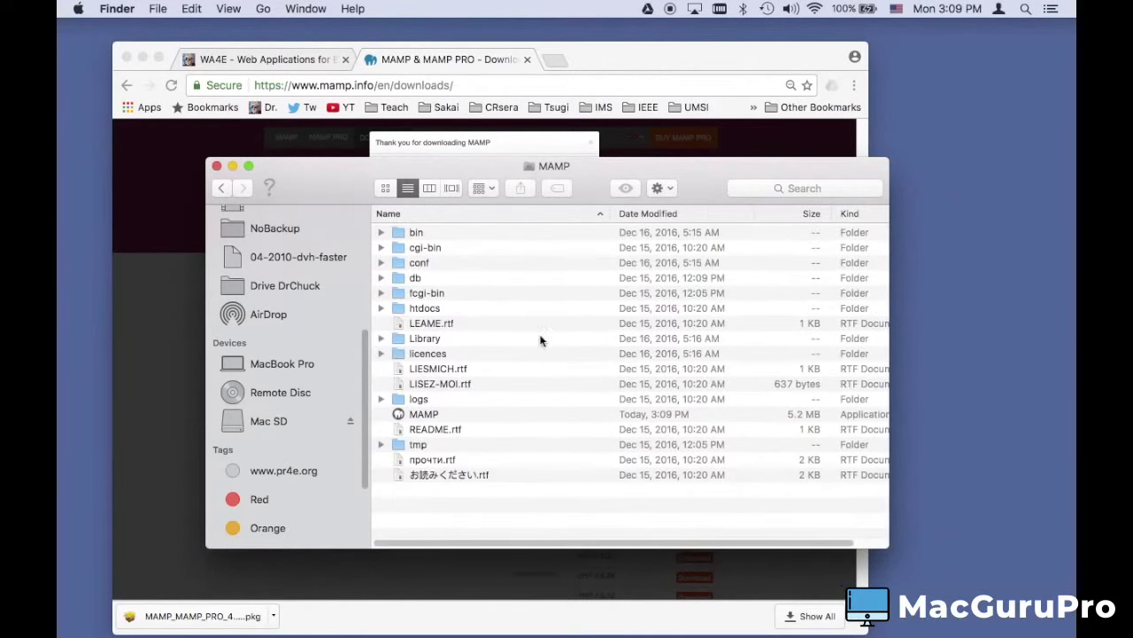
double_click(421, 420)
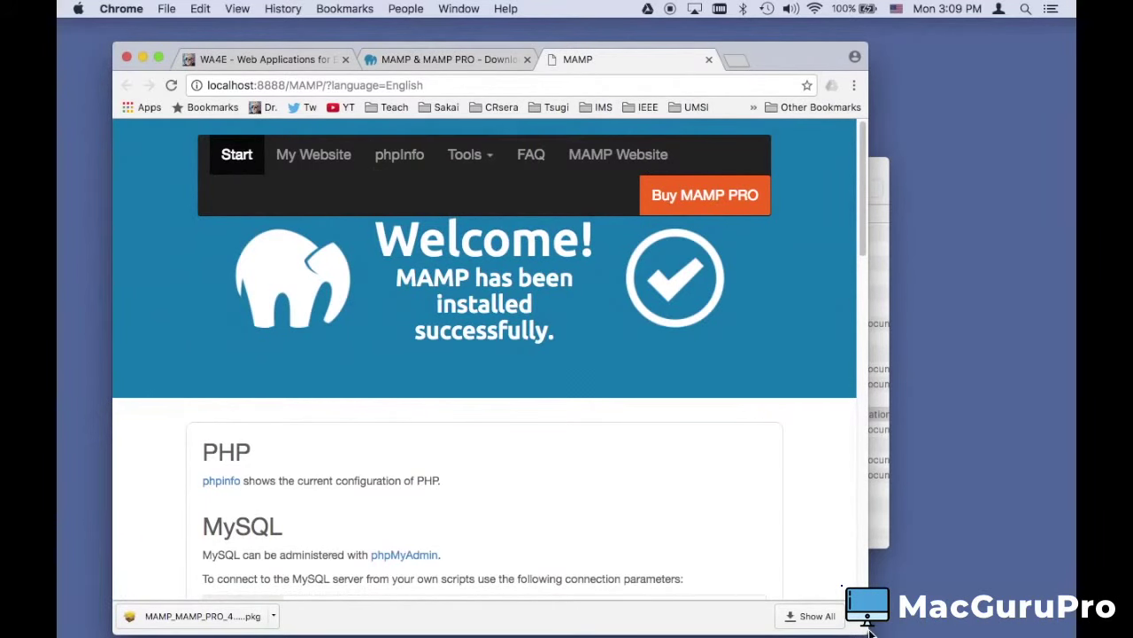
Open the phpInfo page from the MAMP start page and examine the PHP version and configuration file entries
left_click_drag(870, 631, 874, 631)
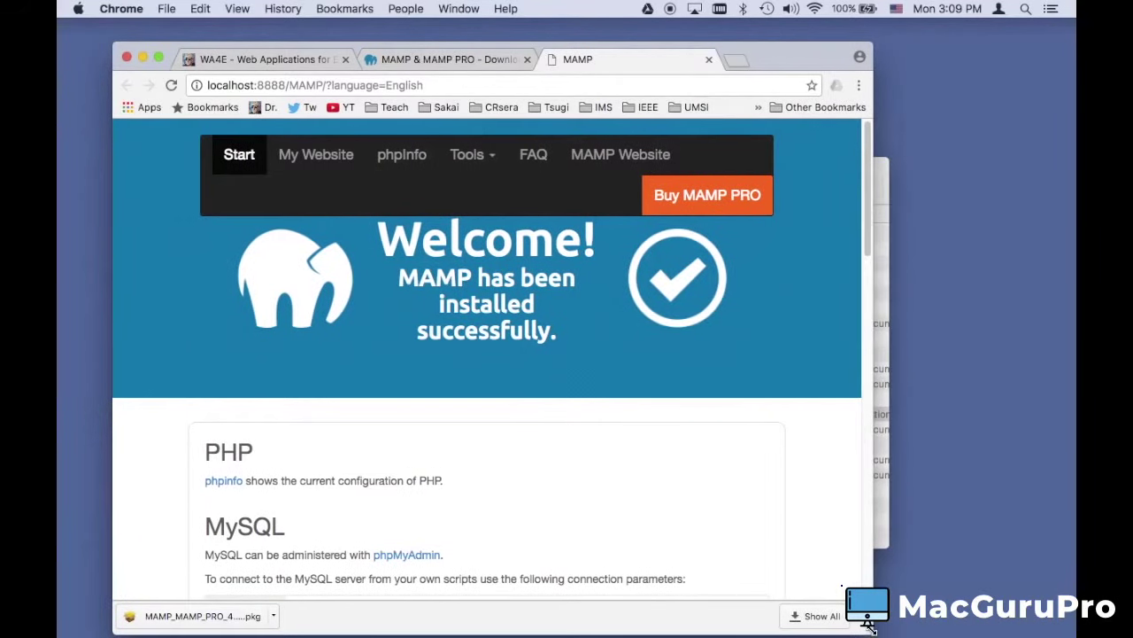
left_click(395, 163)
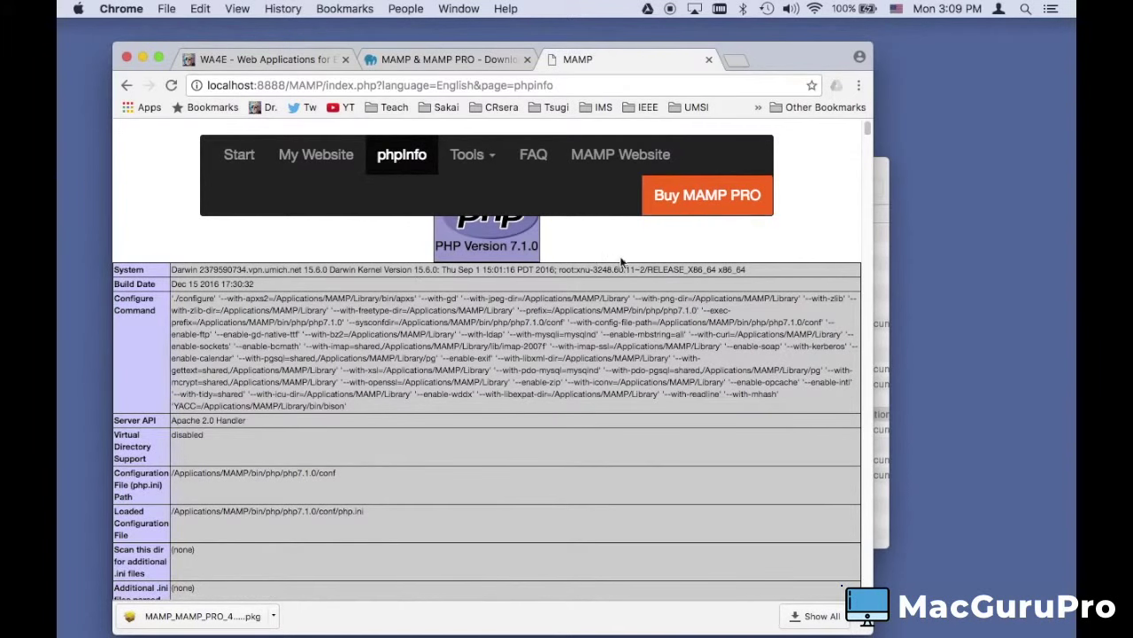
scroll(598, 246, "down", 2)
scroll(599, 245, "up", 2)
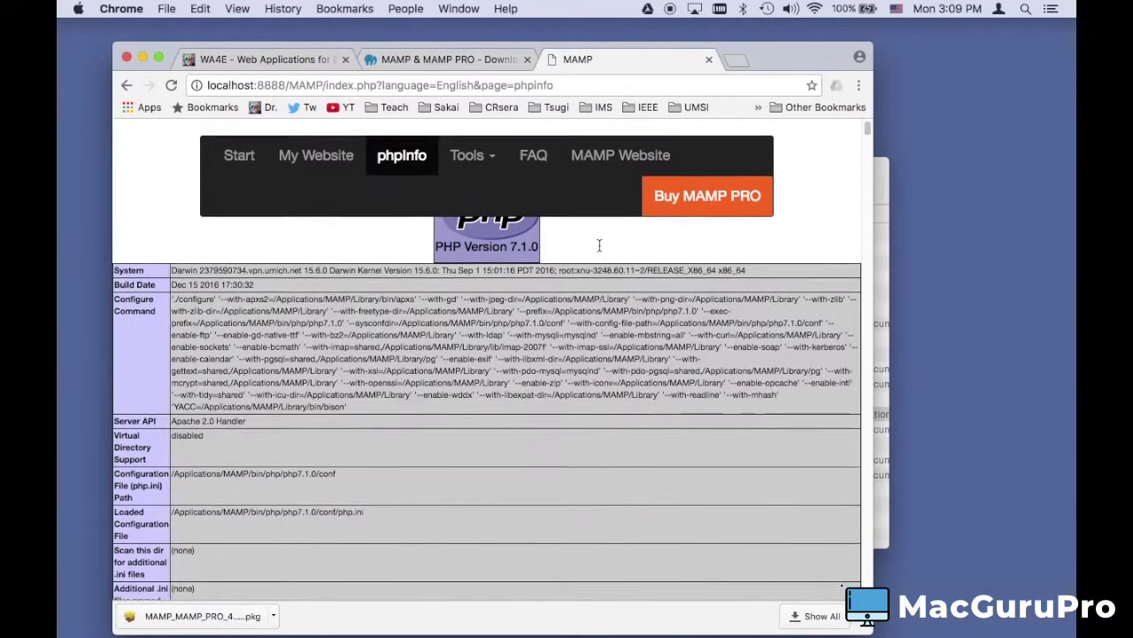
key("super+minus")
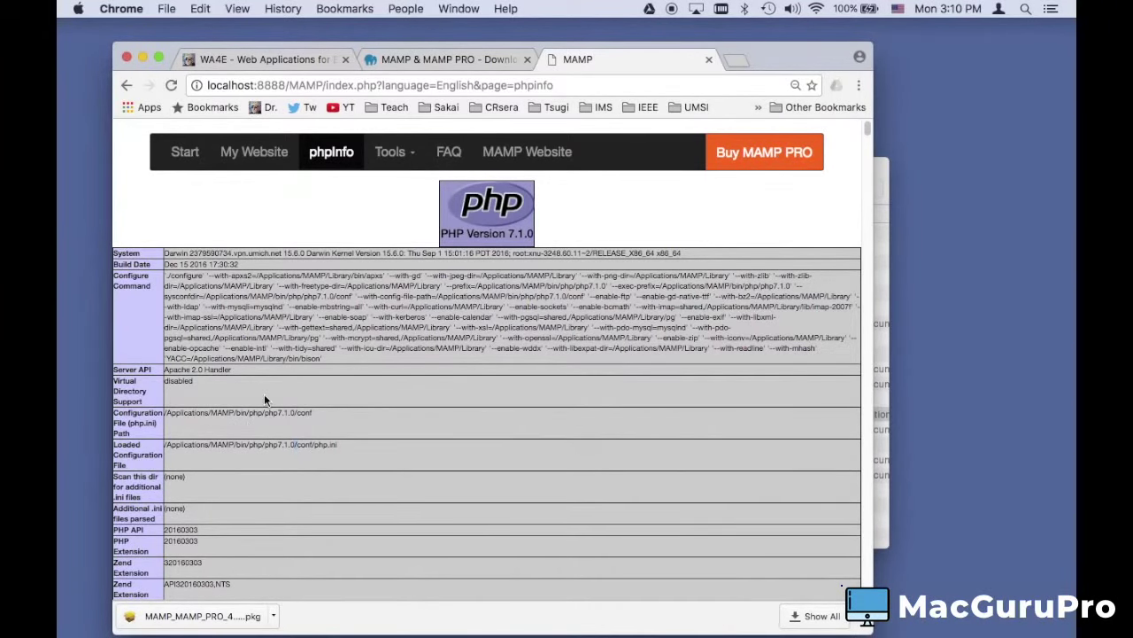
key("super+plus")
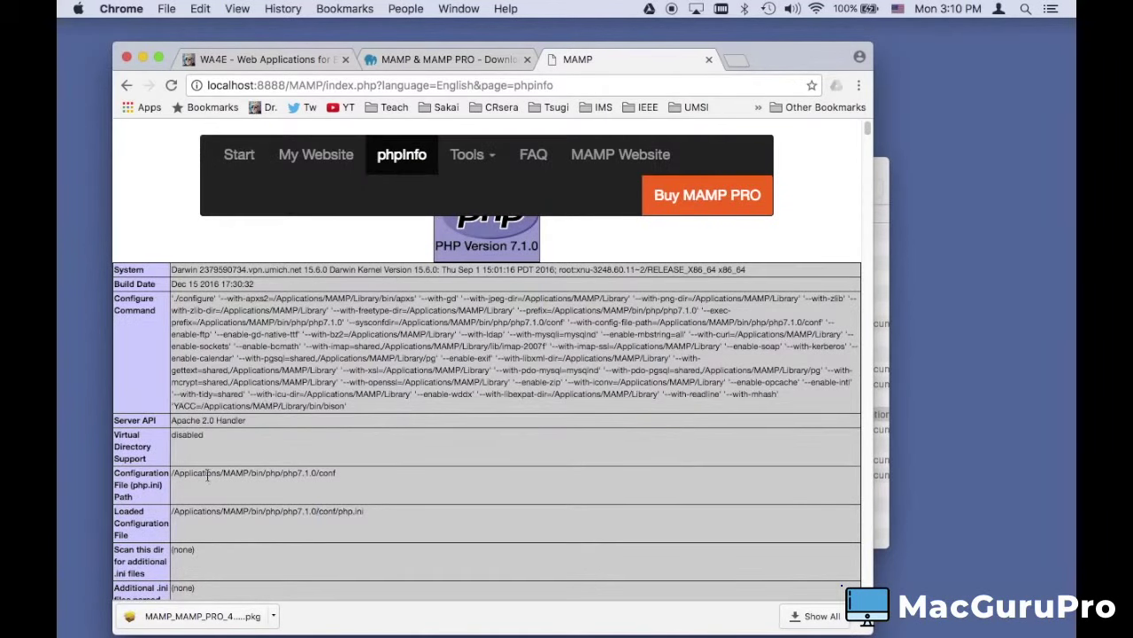
Search the phpInfo page for "display_" to check the error display directives
scroll(208, 475, "down", 2)
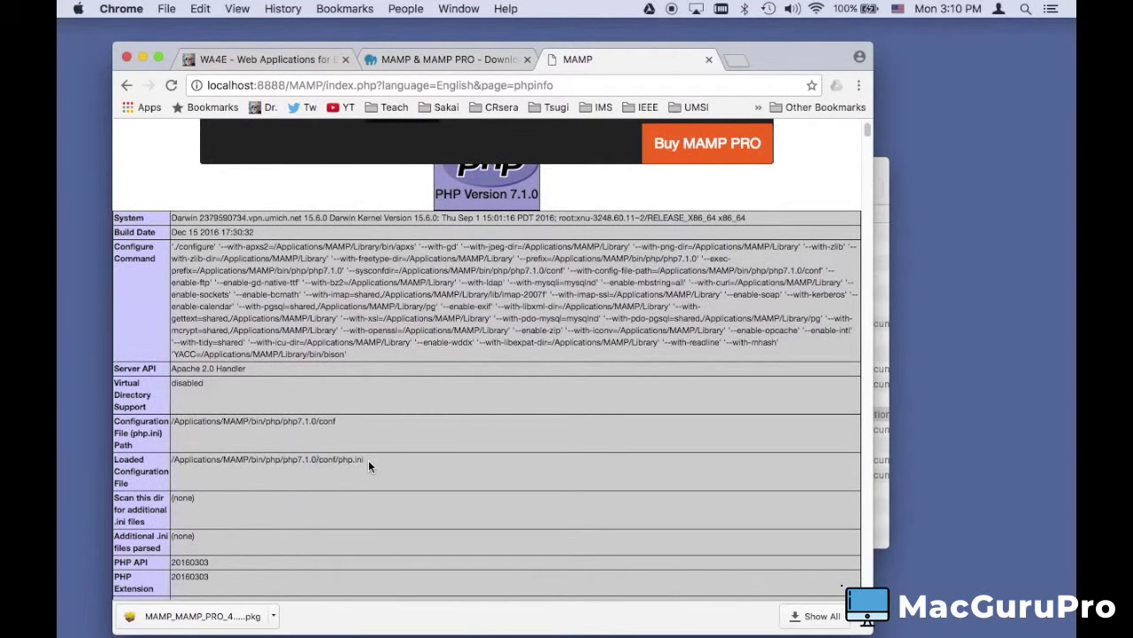
key("super+f")
type("display_")
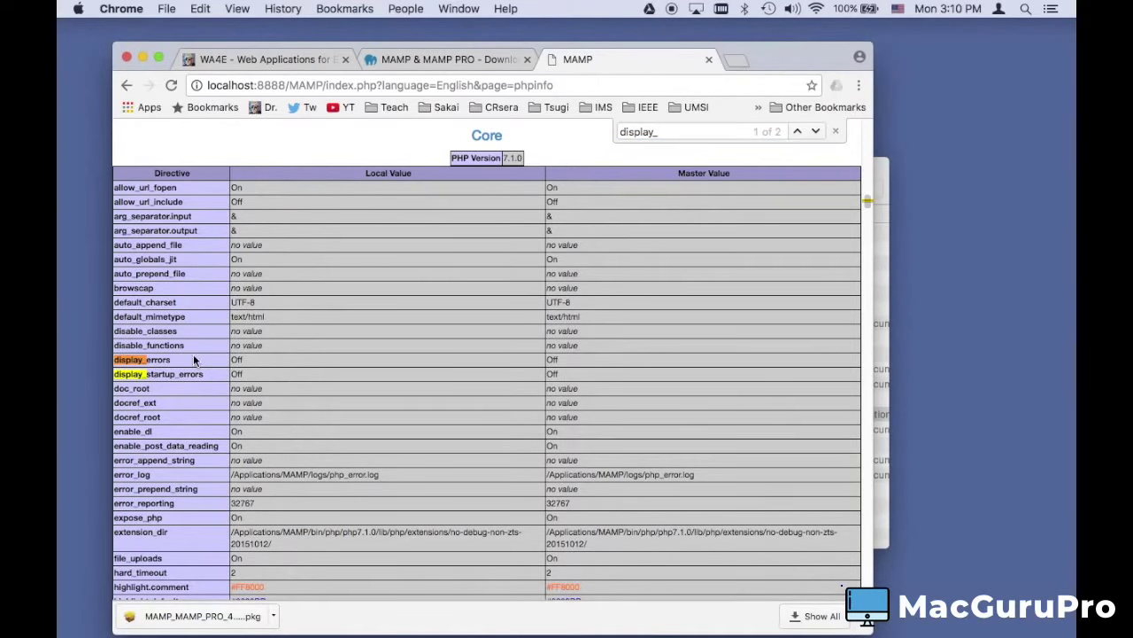
Return to the beginning of the phpInfo page and select the Loaded Configuration File path
scroll(281, 245, "up", 15)
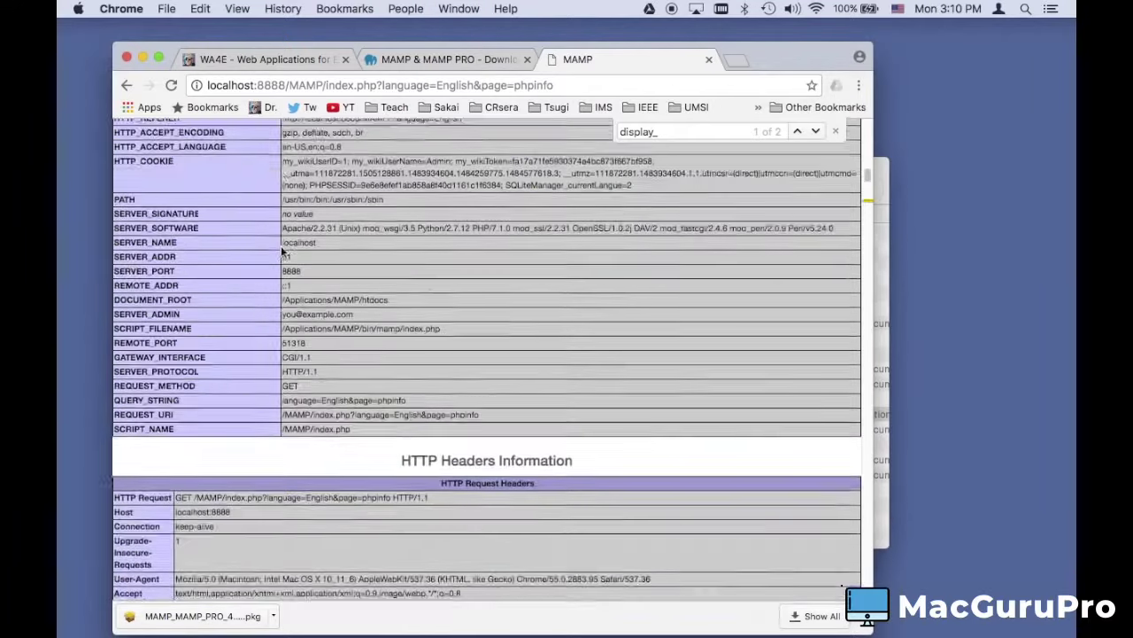
scroll(280, 245, "up", 10)
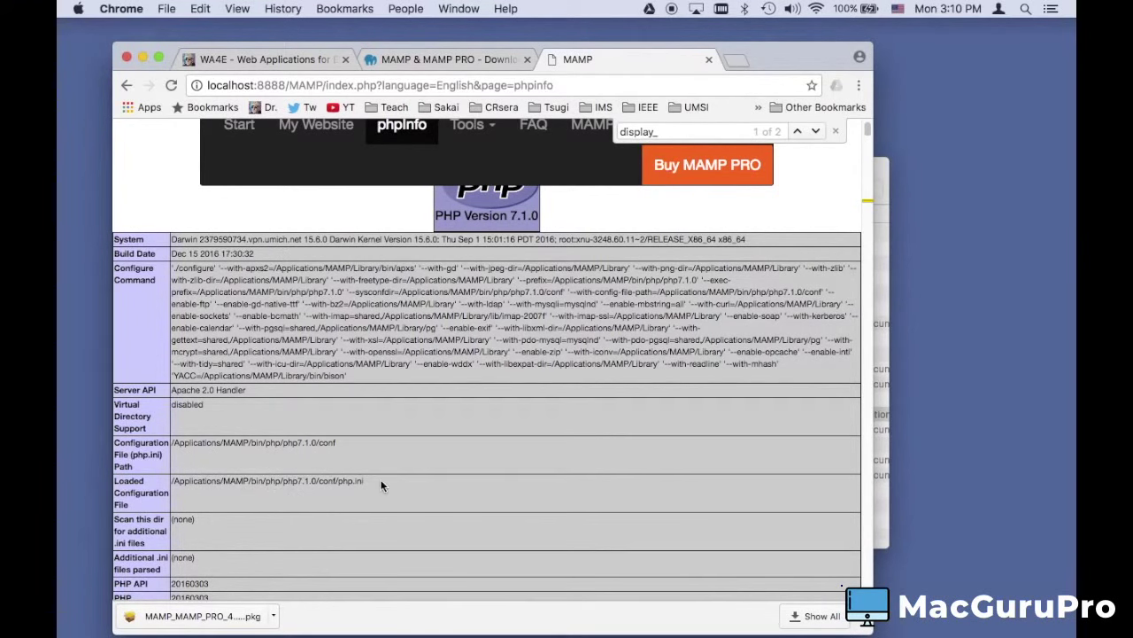
left_click_drag(378, 478, 171, 481)
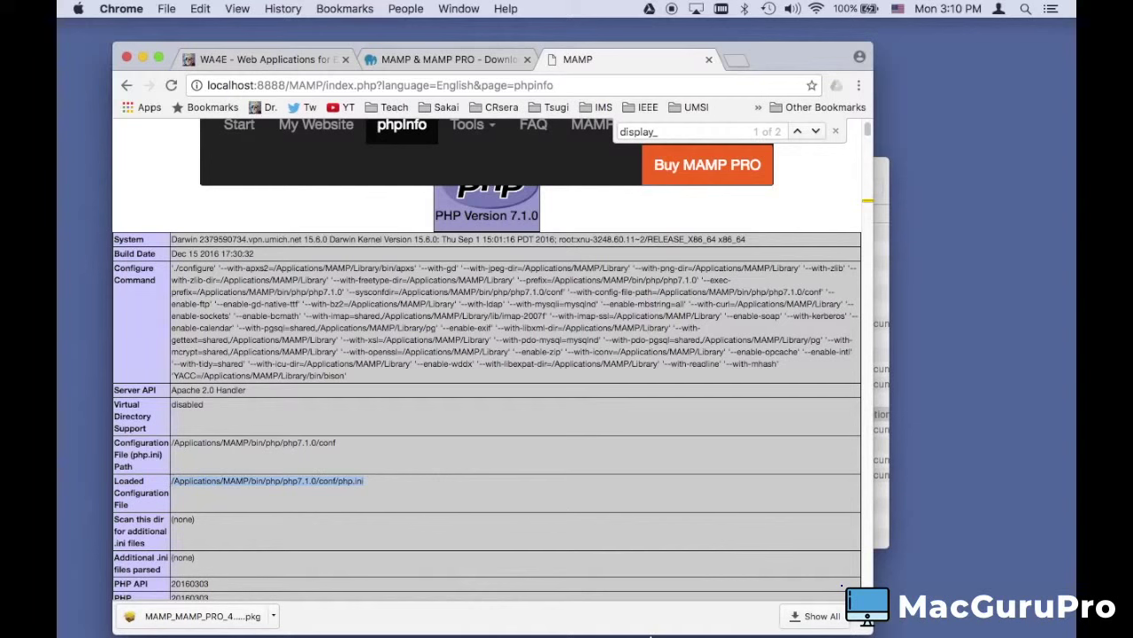
Bring up the MAMP control window and move it aside, then switch to Atom and enlarge its empty editor window
left_click(847, 620)
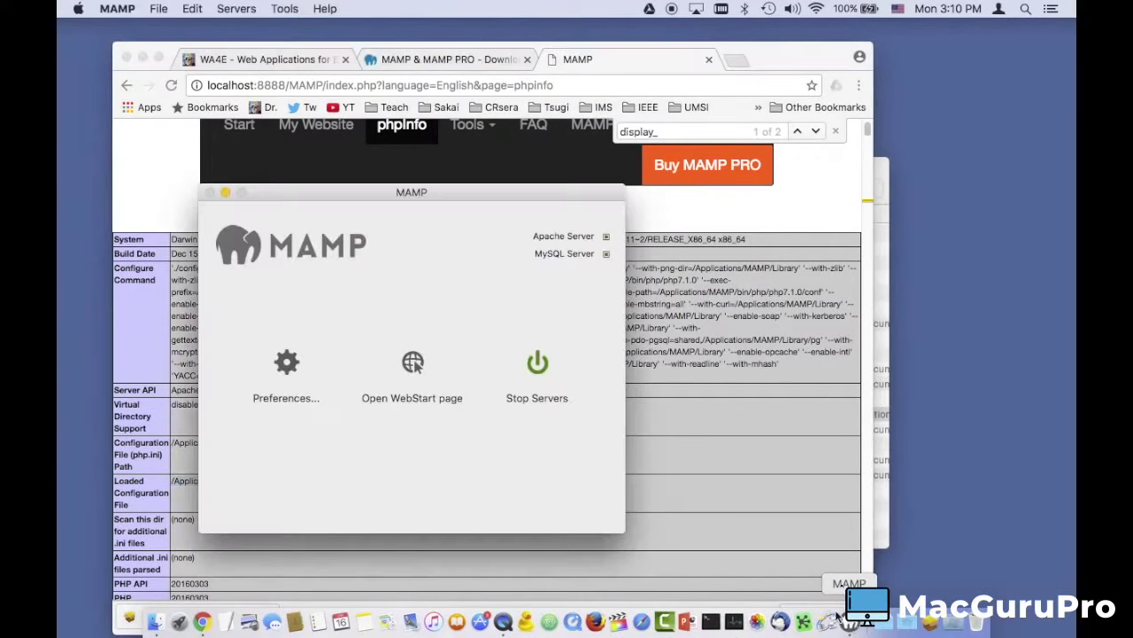
left_click_drag(468, 192, 874, 139)
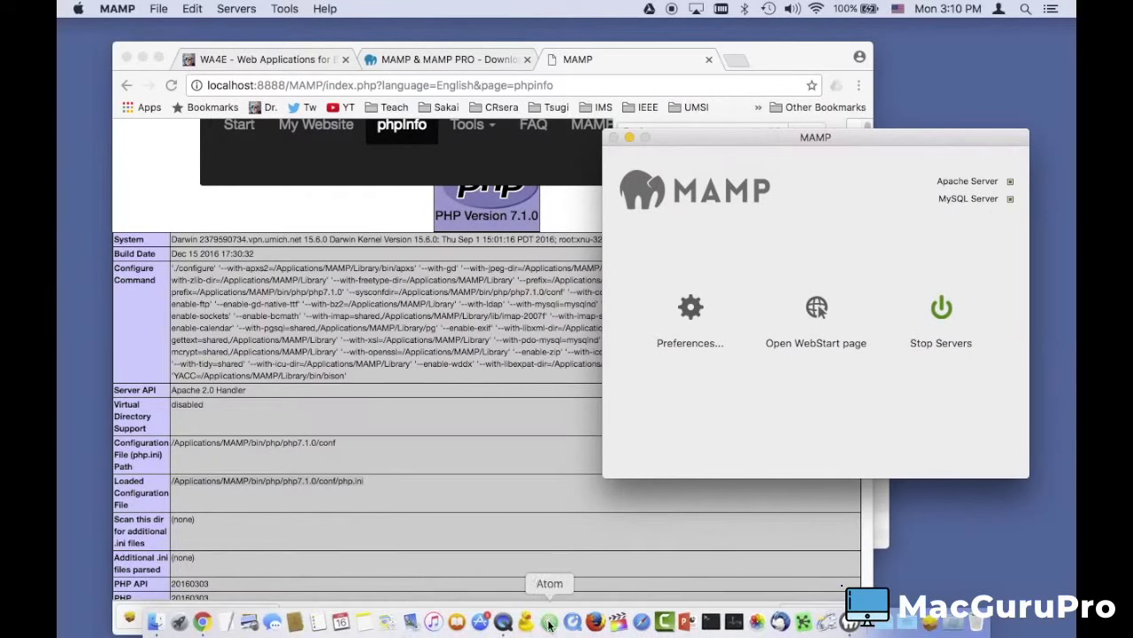
left_click(549, 623)
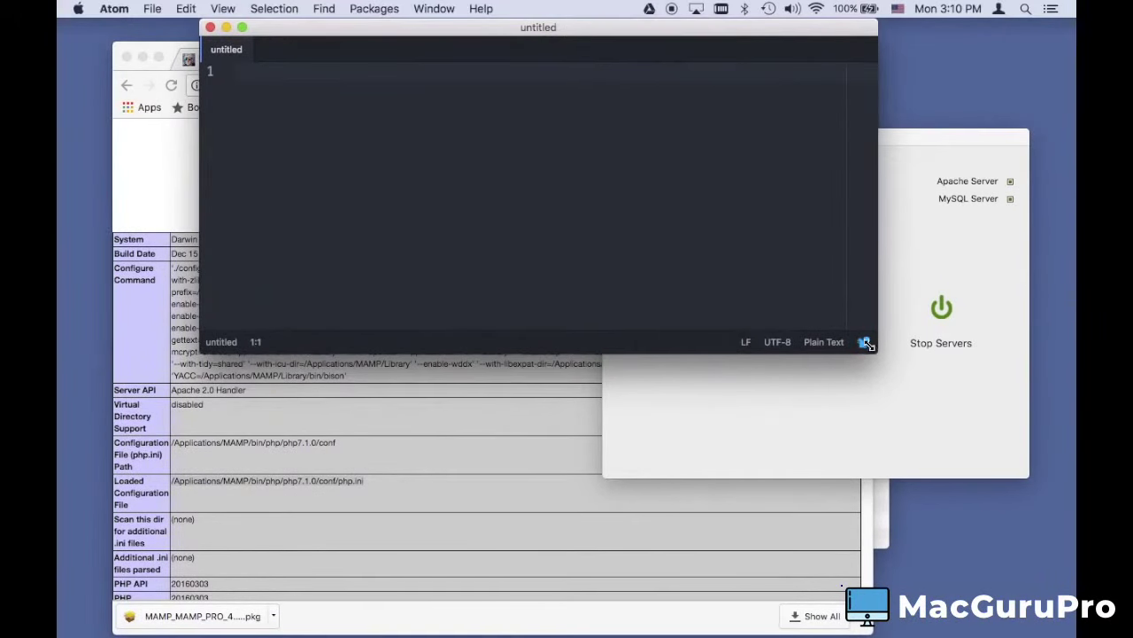
left_click_drag(876, 353, 881, 469)
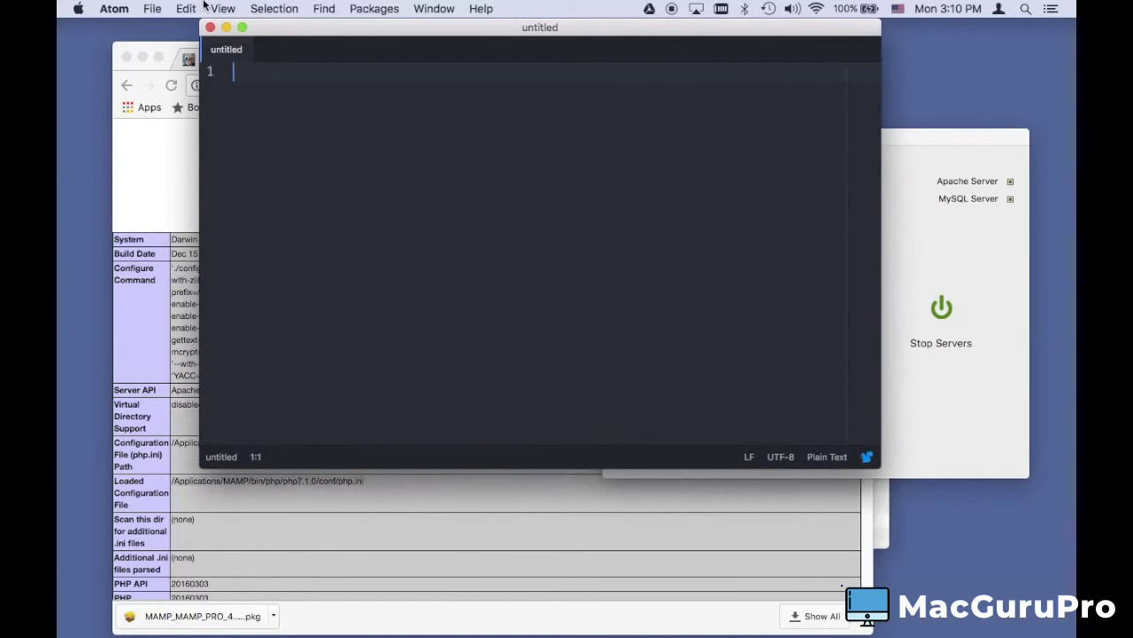
Start opening a file in Atom and browse through Mac HD and Applications to the MAMP folder
left_click(152, 8)
left_click(178, 58)
left_click(606, 101)
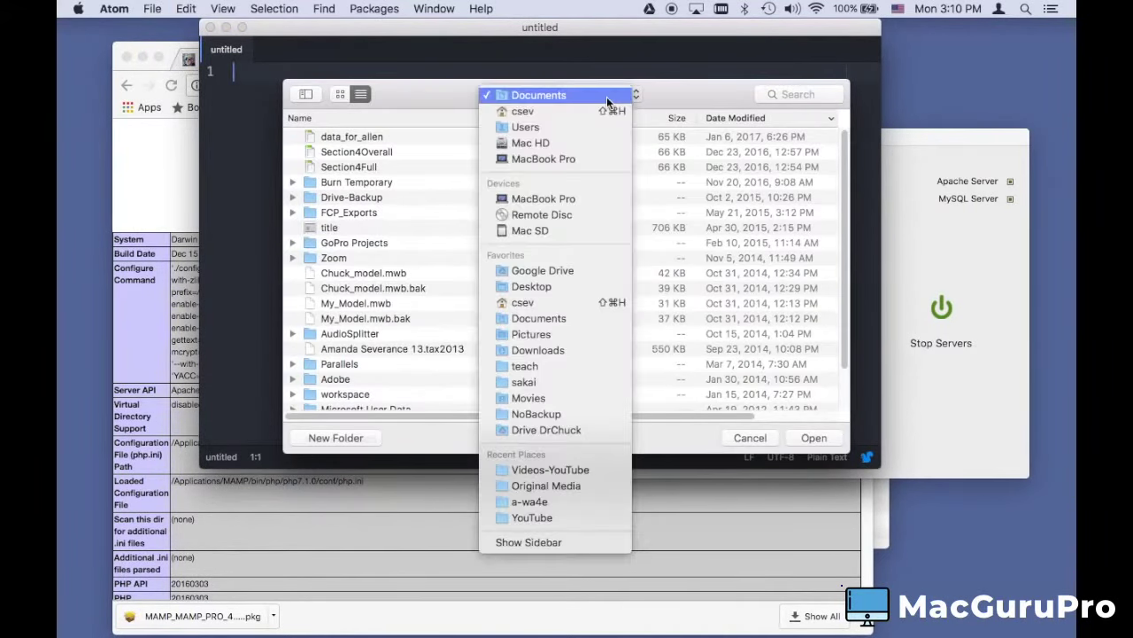
left_click(581, 200)
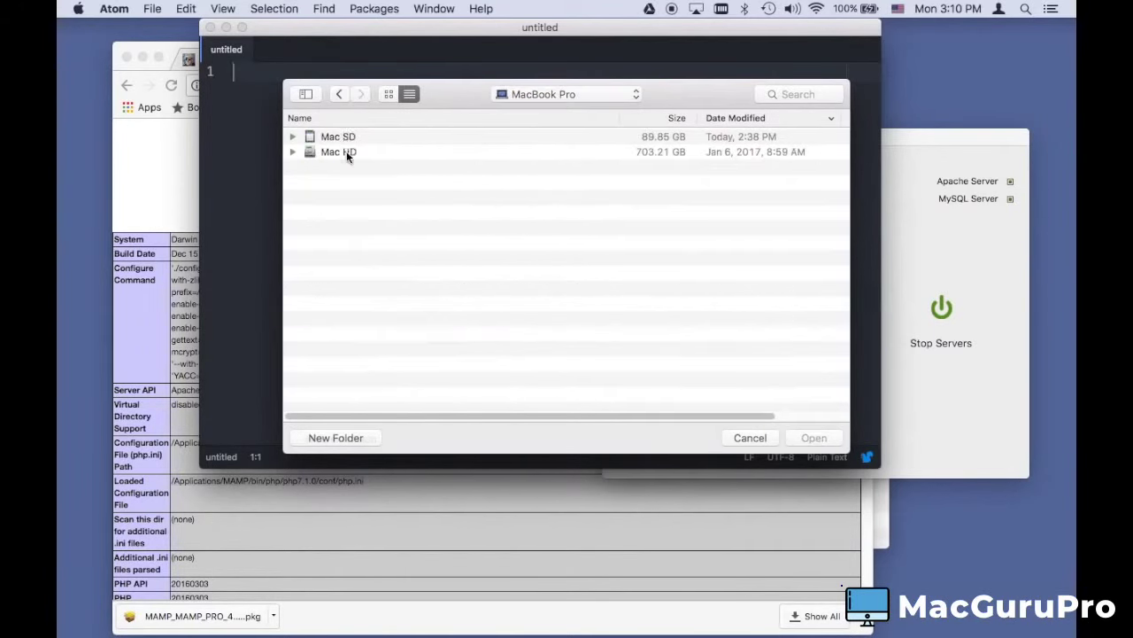
double_click(339, 138)
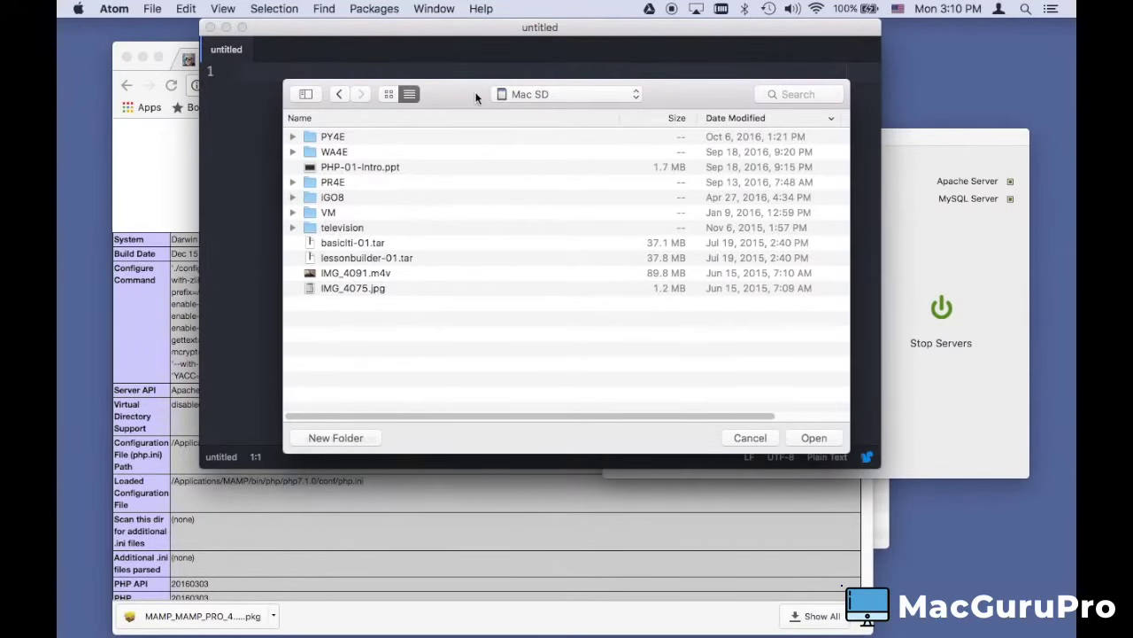
left_click(341, 94)
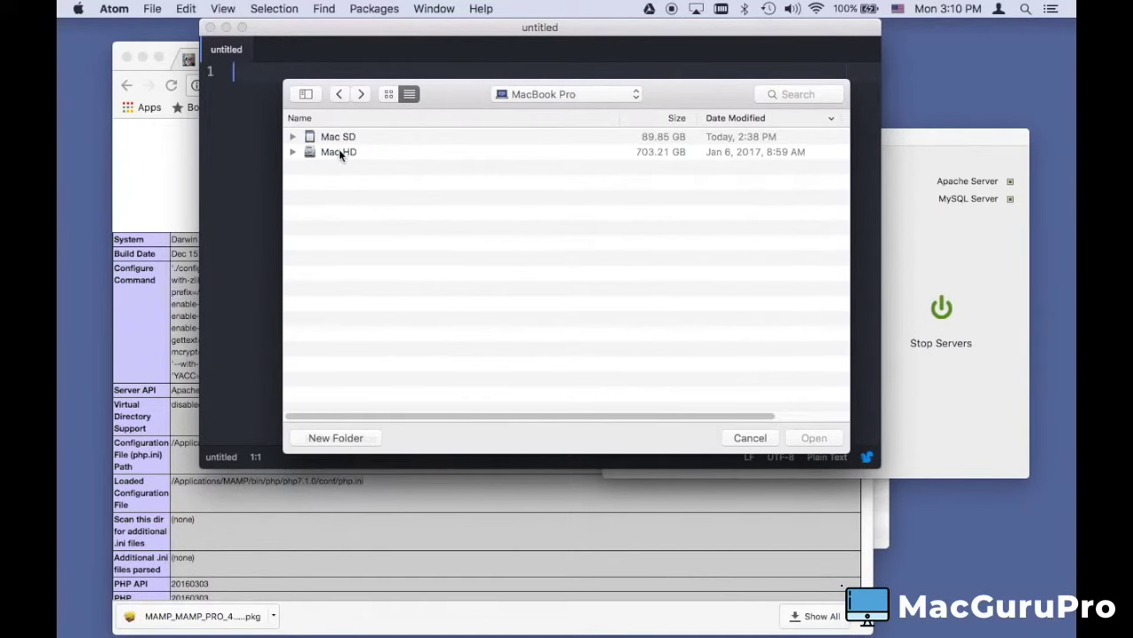
double_click(342, 151)
double_click(347, 140)
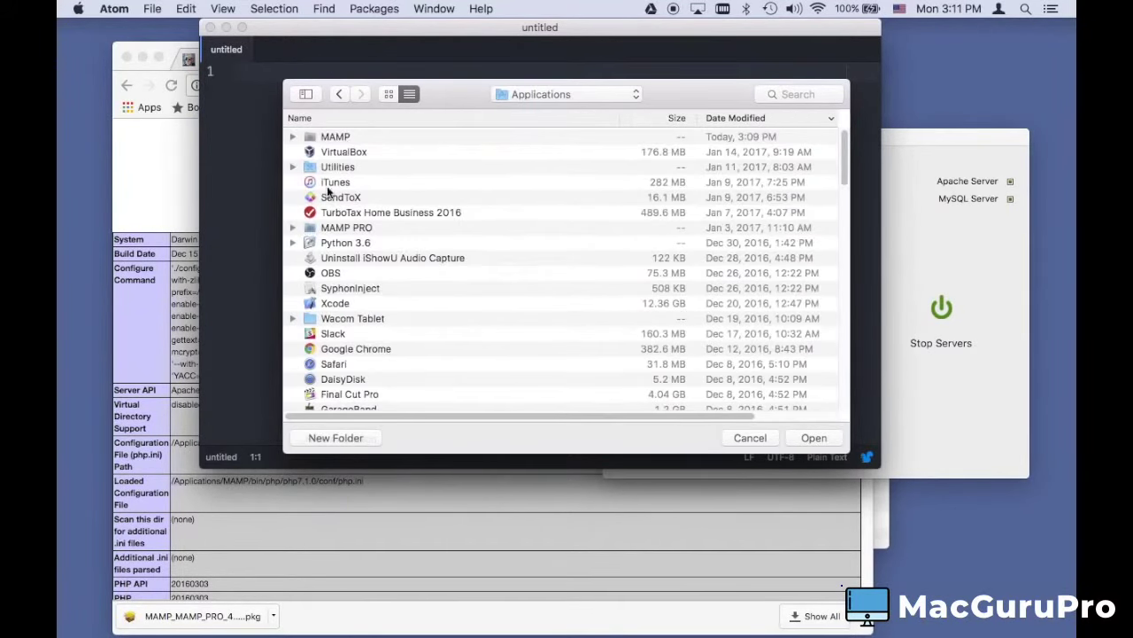
double_click(336, 139)
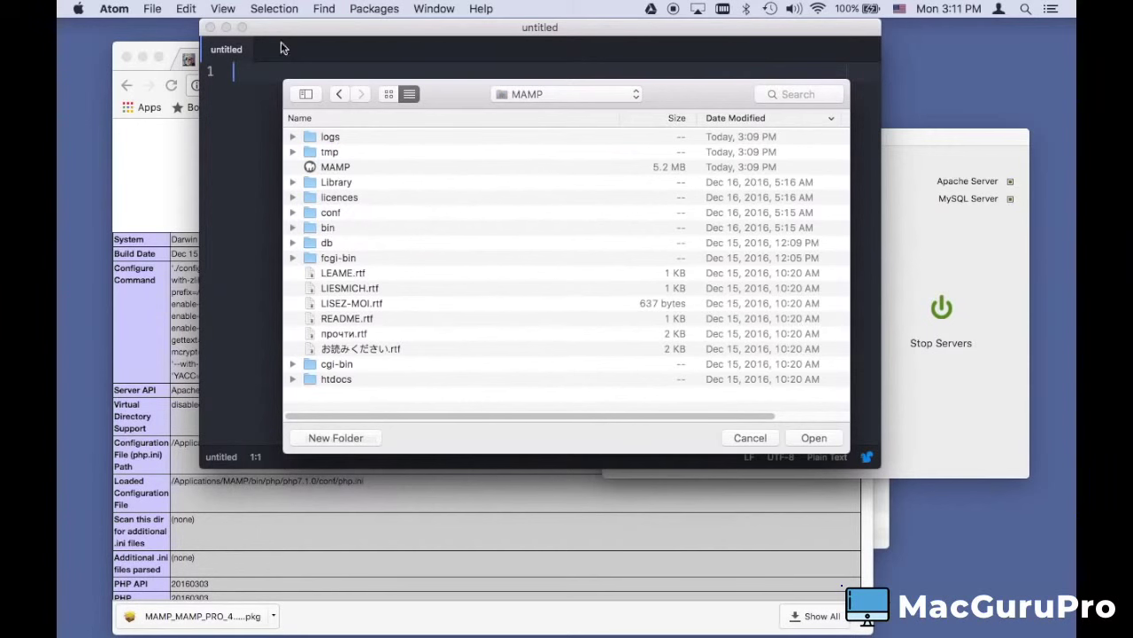
Move the windows clear of the phpInfo path, browse to bin/php/php7.1.0/conf in the MAMP folder and open php.ini
left_click_drag(310, 35, 449, 32)
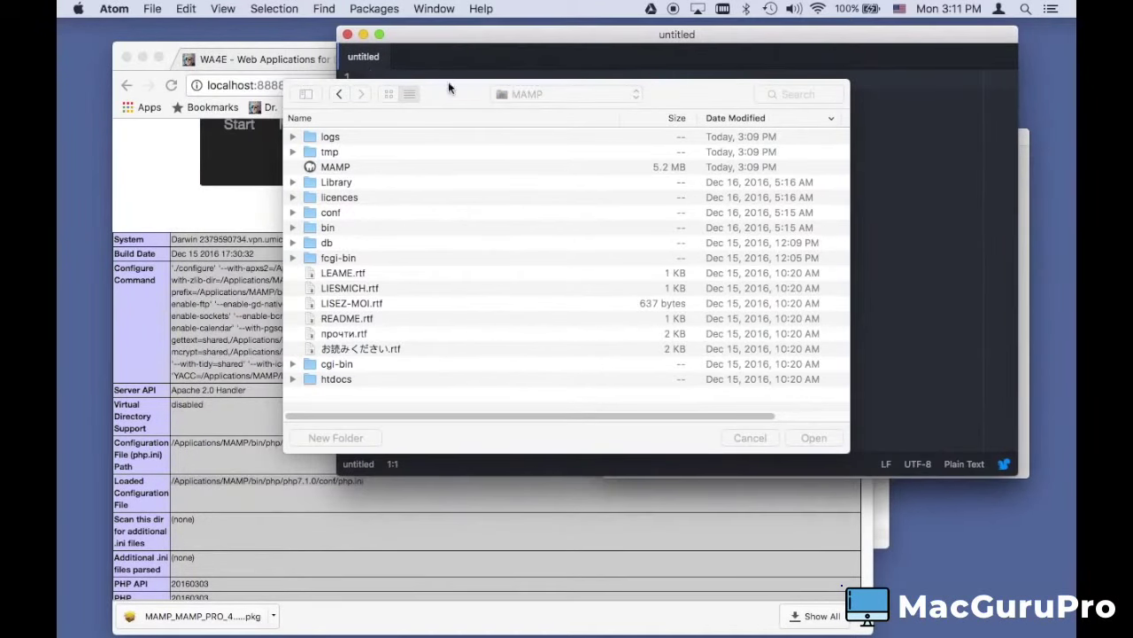
left_click_drag(448, 82, 535, 125)
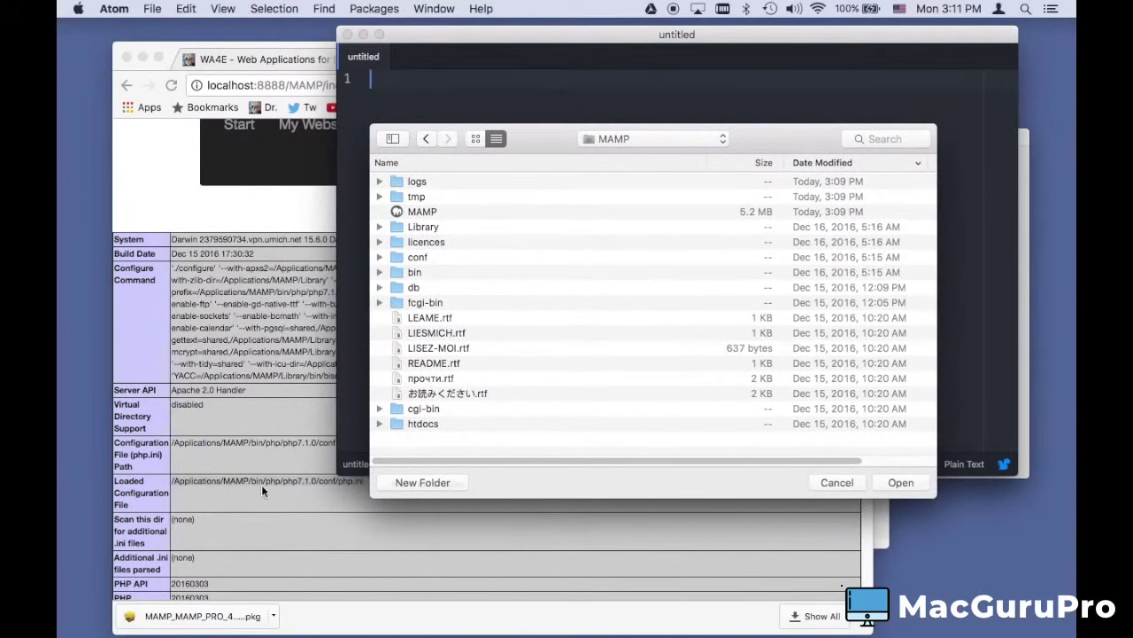
double_click(398, 274)
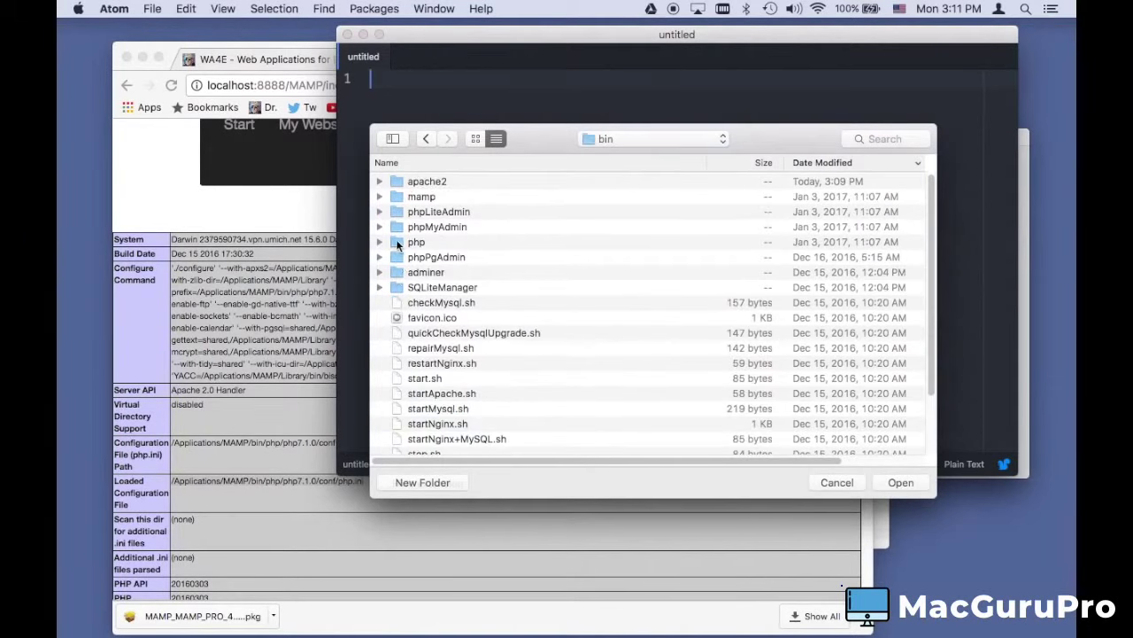
double_click(397, 243)
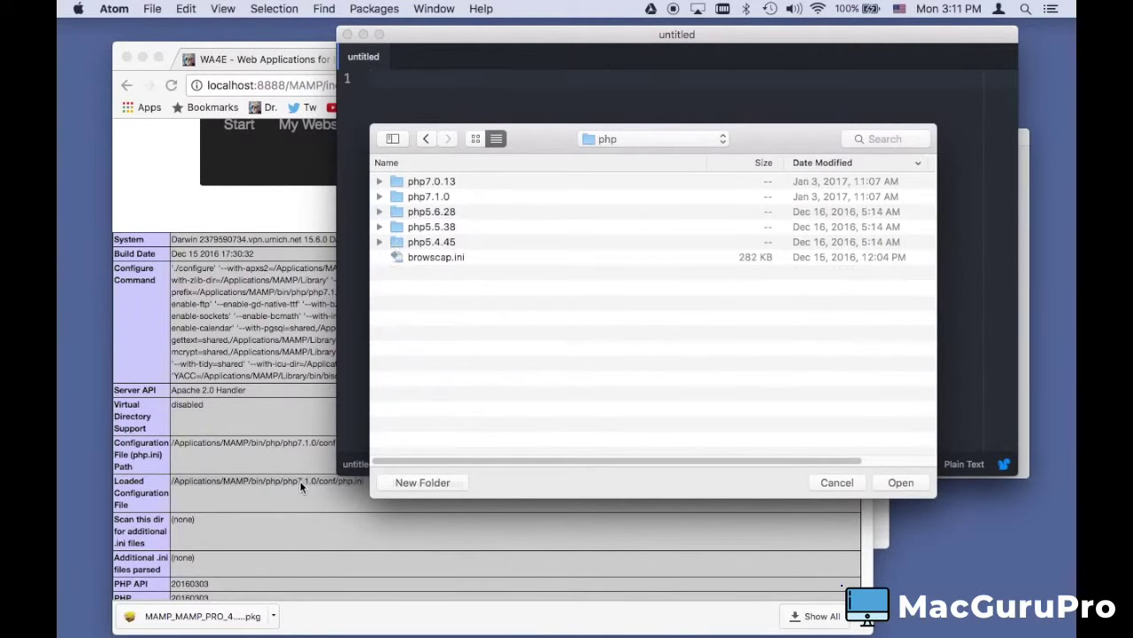
double_click(397, 196)
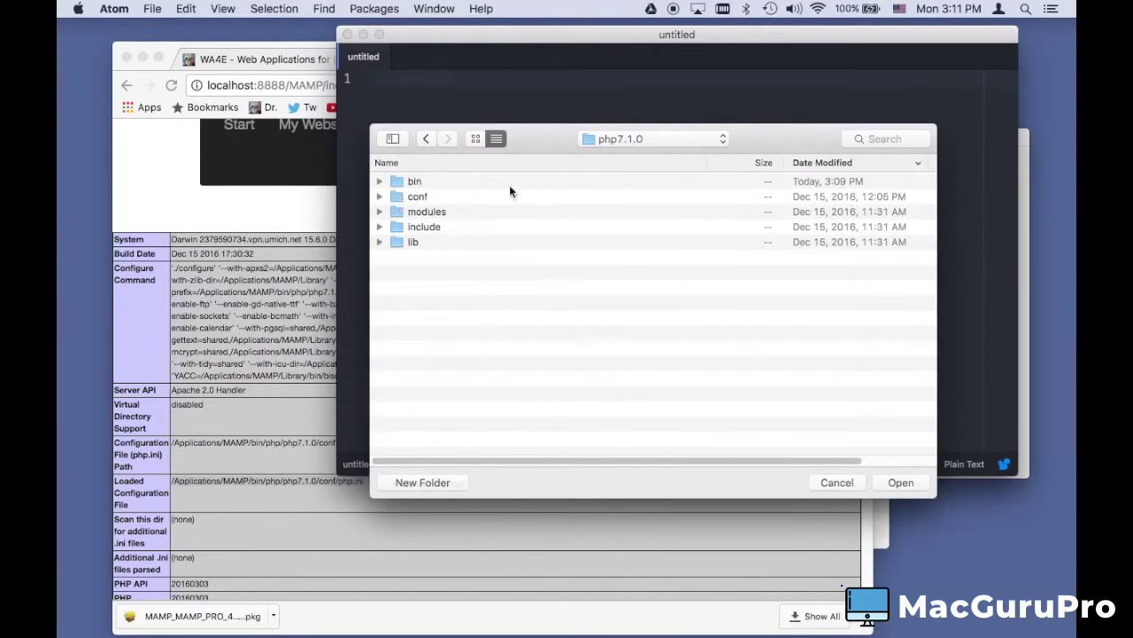
double_click(403, 196)
left_click(431, 196)
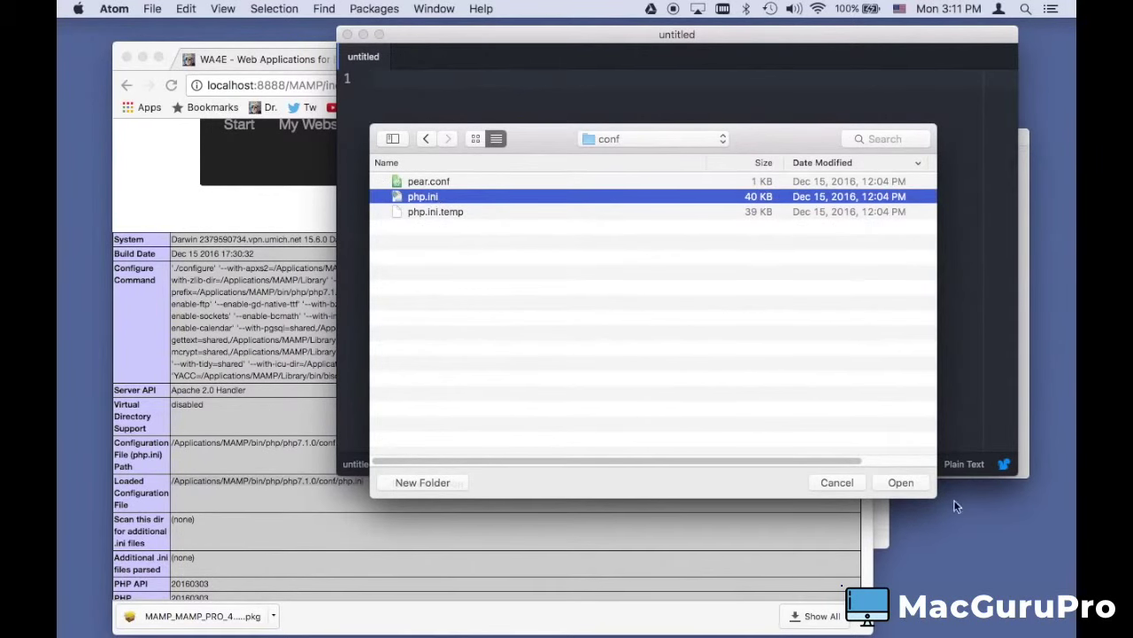
left_click(901, 483)
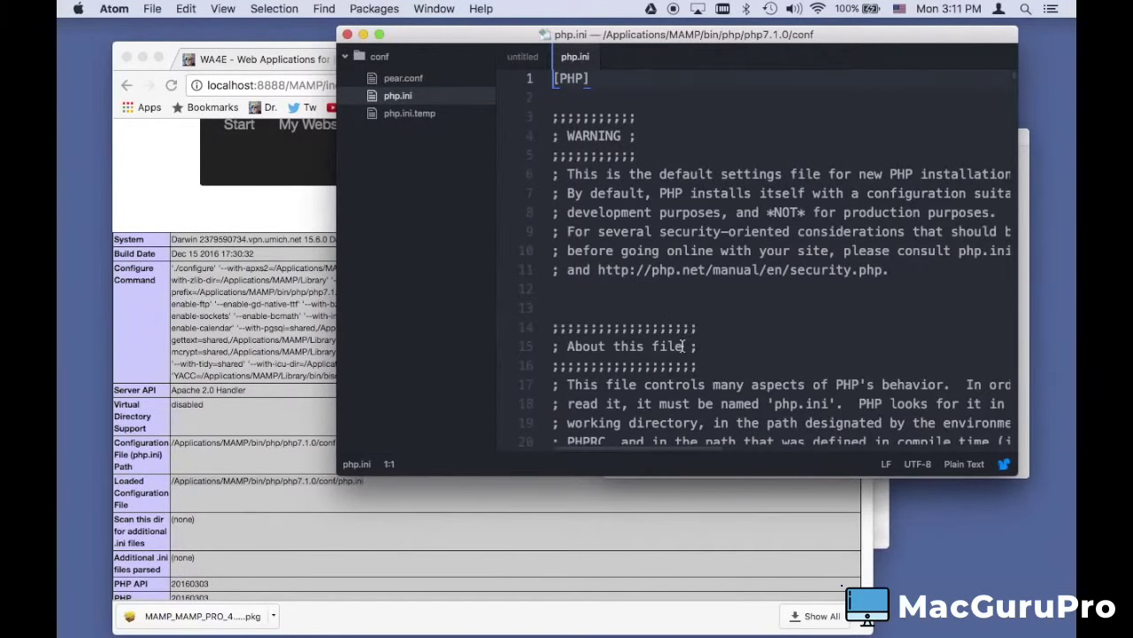
Reposition and enlarge the php.ini editor window, then search the file for "display_error"
left_click_drag(505, 34, 366, 27)
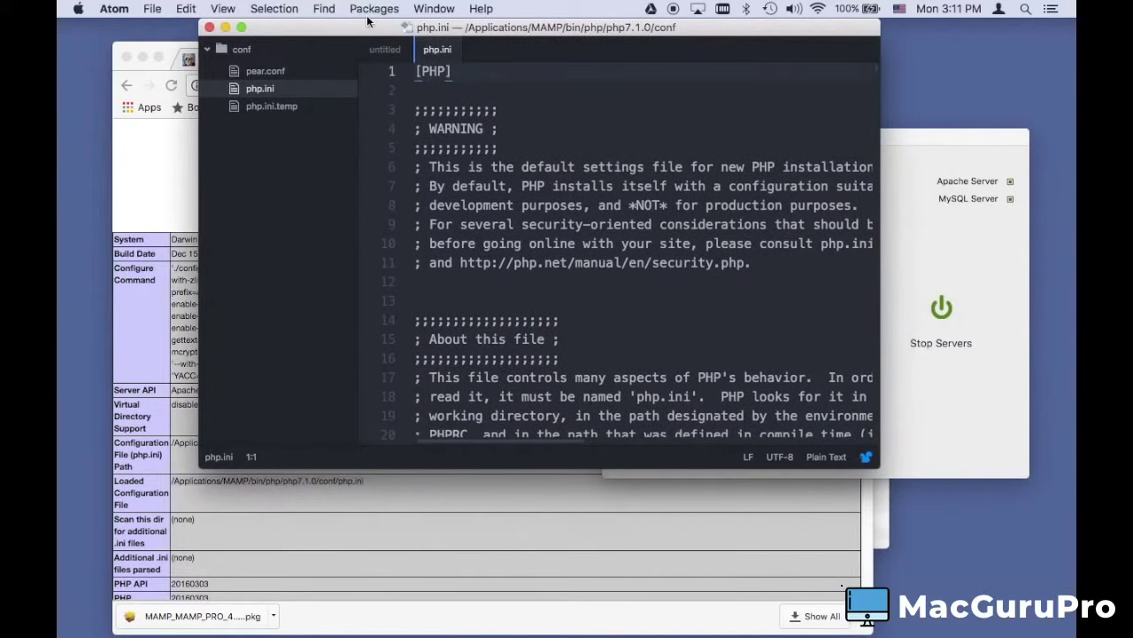
left_click_drag(879, 467, 1019, 491)
scroll(717, 415, "down", 15)
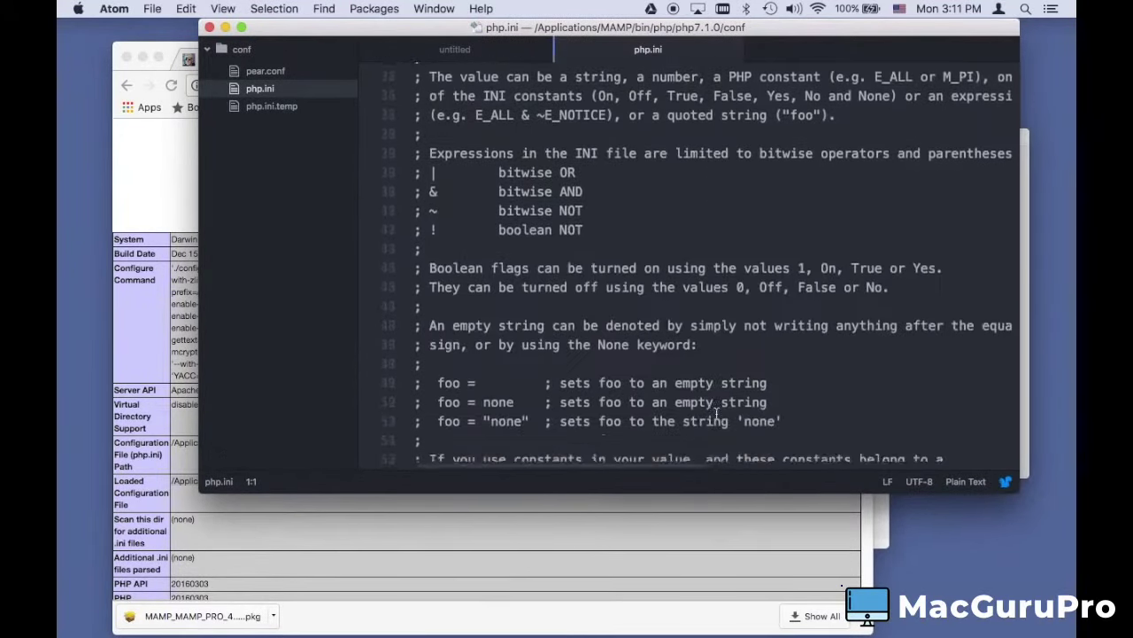
scroll(717, 415, "down", 20)
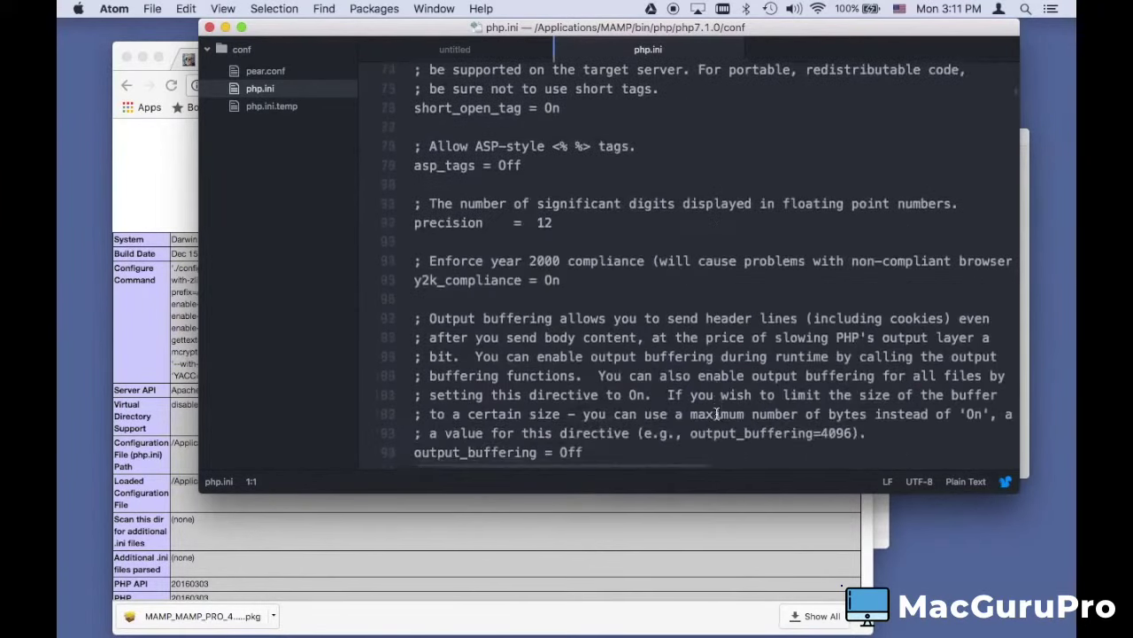
scroll(718, 413, "down", 5)
key("super+f")
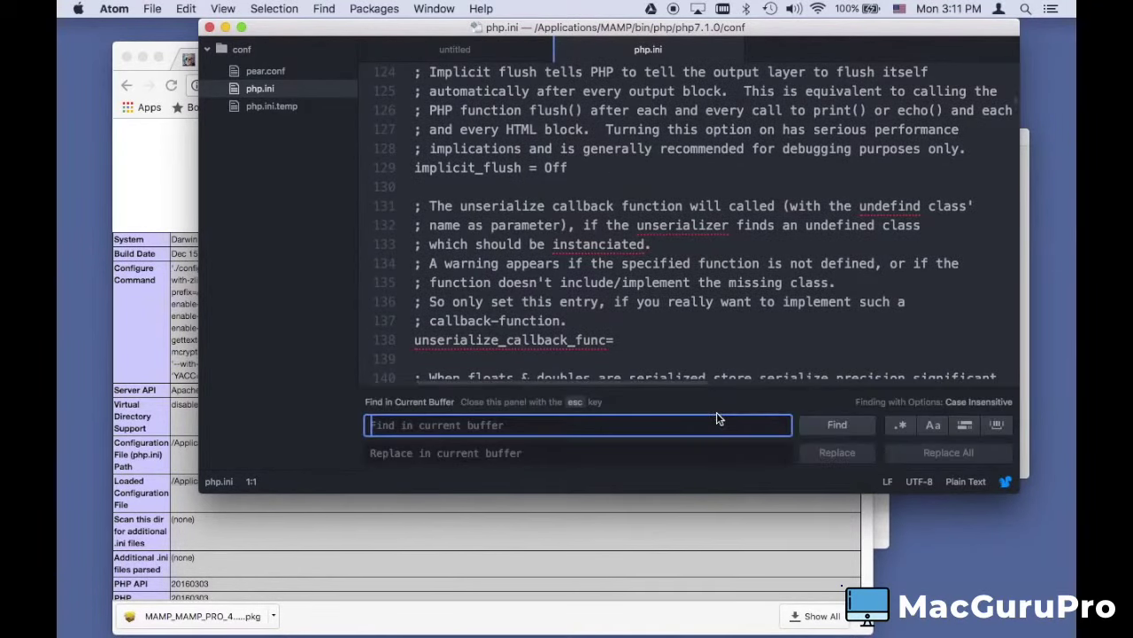
type("displa")
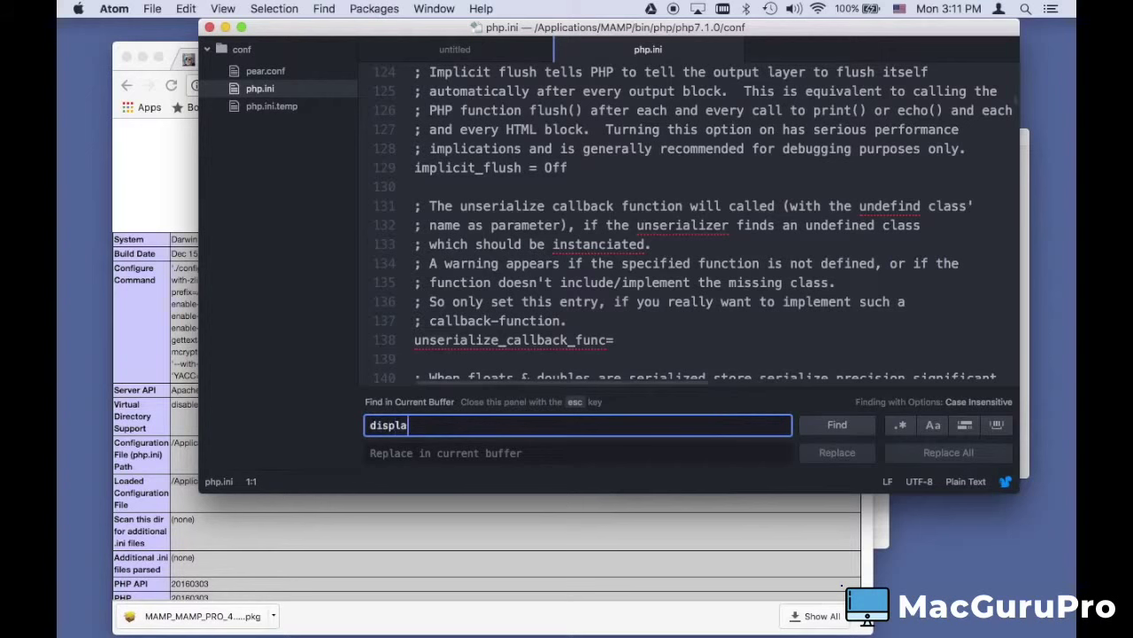
type("y_error")
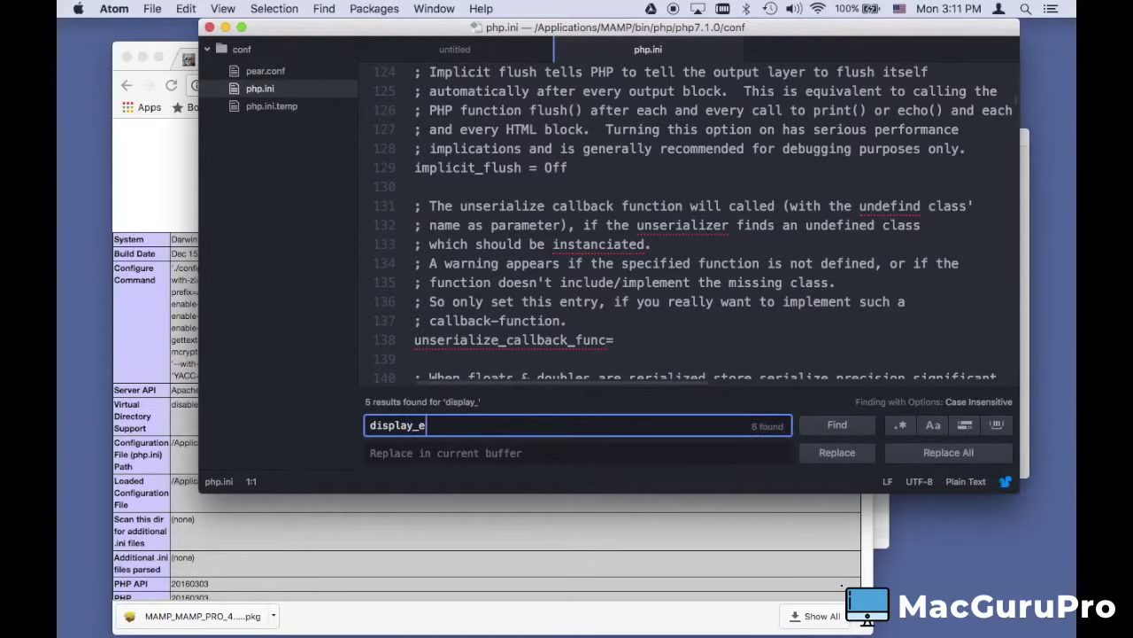
left_click(837, 425)
Set the display_errors directive on line 277 to On
left_click(636, 280)
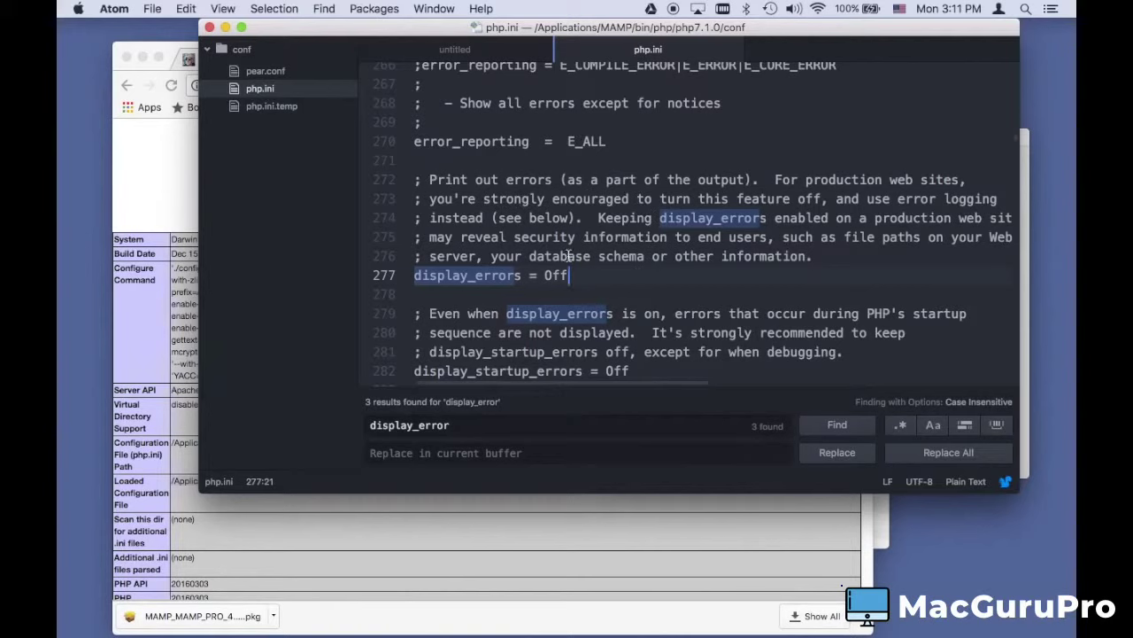
triple_click(599, 200)
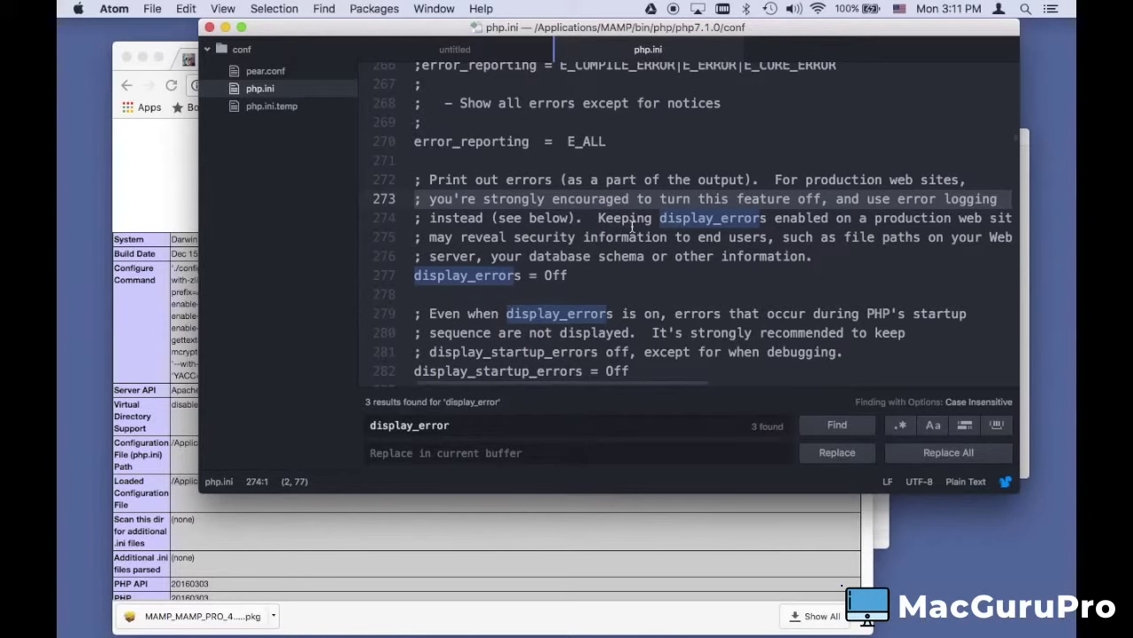
left_click_drag(568, 276, 546, 276)
type("On")
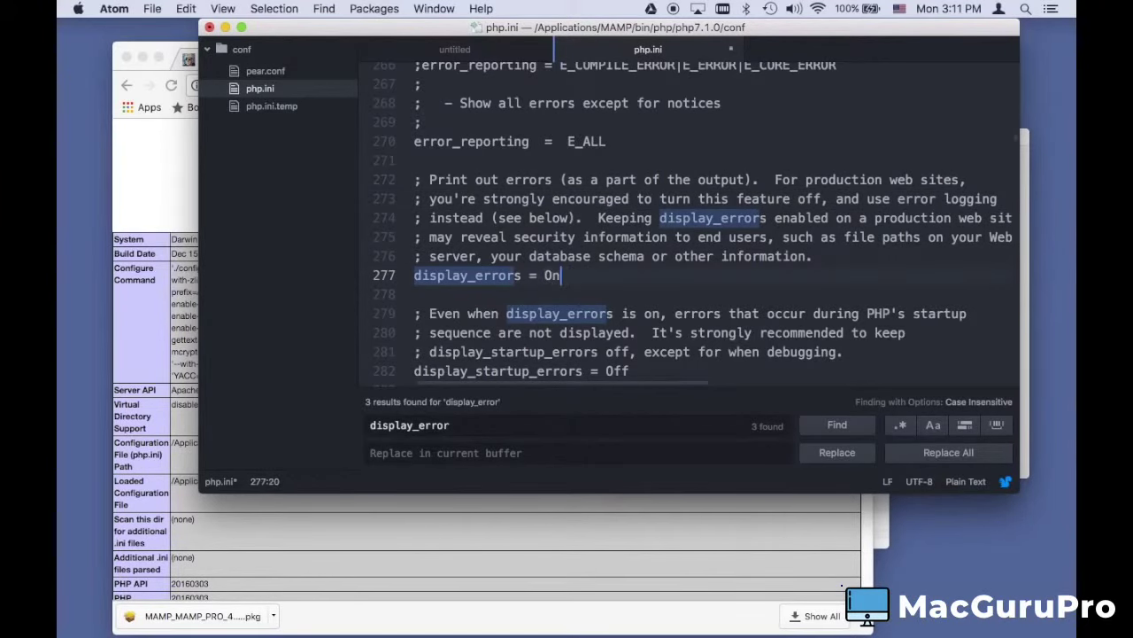
left_click(641, 290)
Set the display_startup_errors directive on line 282 to On
scroll(641, 291, "down", 3)
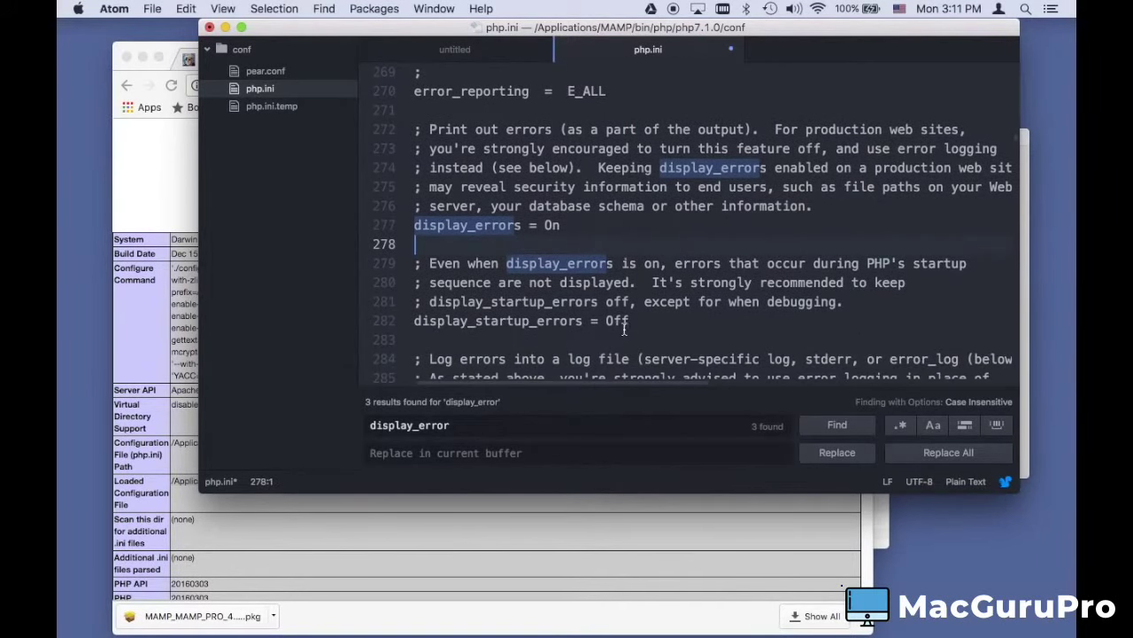
left_click_drag(630, 323, 605, 322)
type("O")
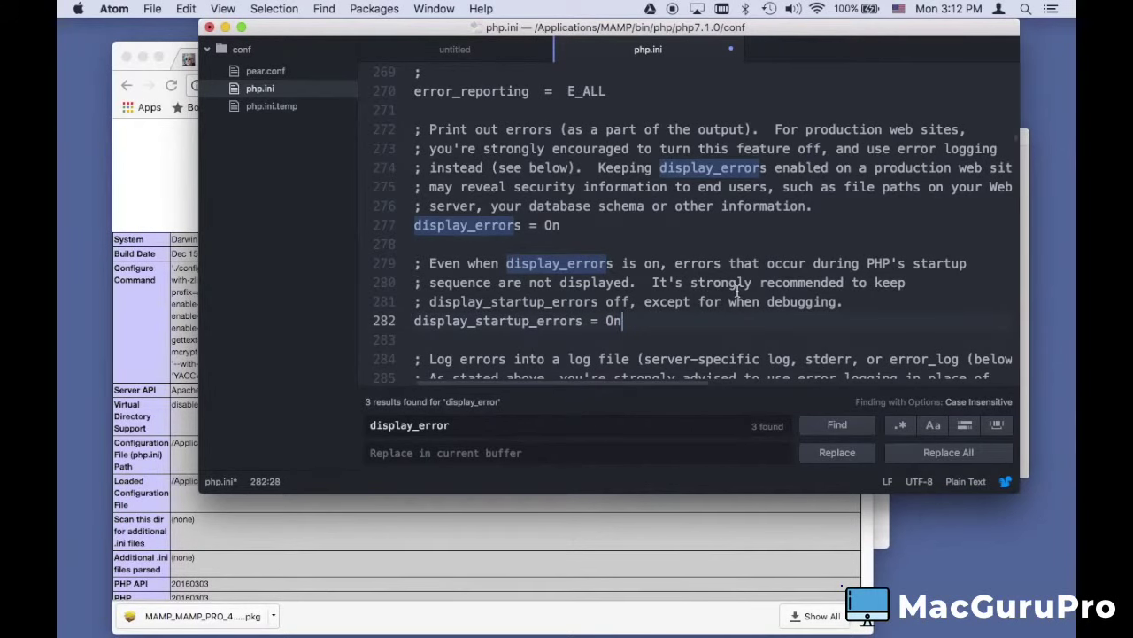
scroll(736, 292, "down", 1)
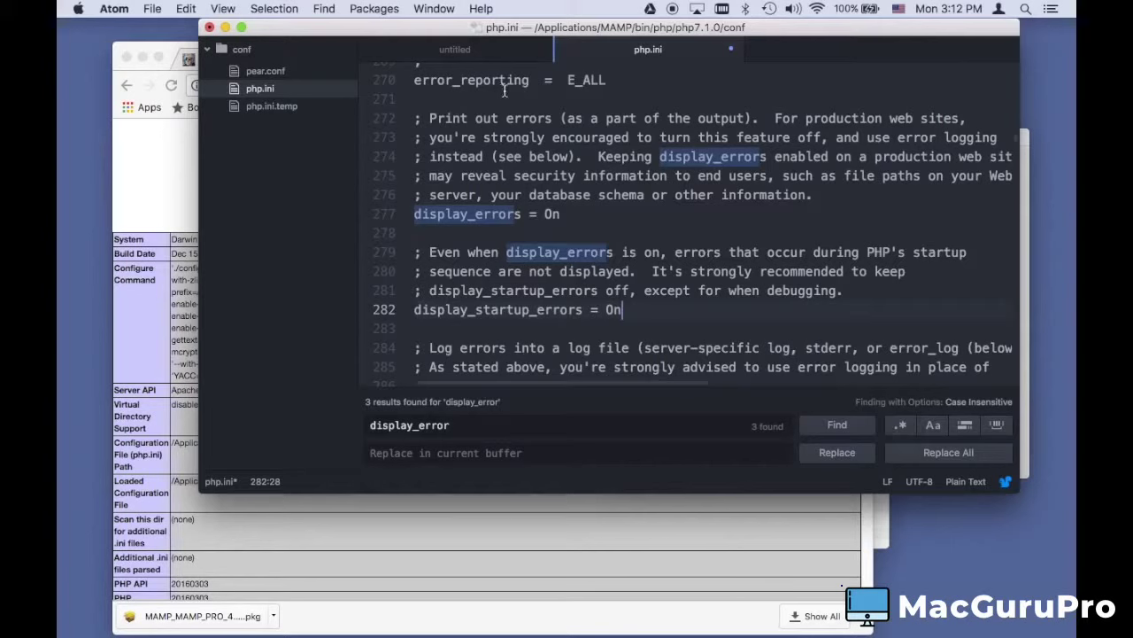
Bring up the MAMP control window and stop the servers, entering the account password to authorize it
left_click(155, 198)
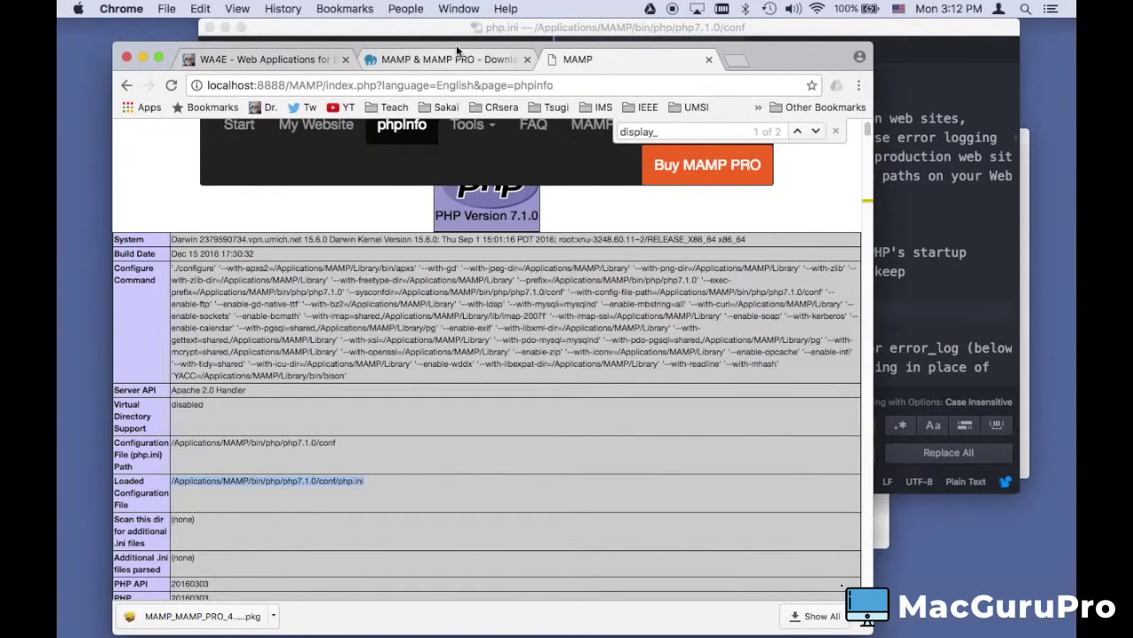
key("super+Tab")
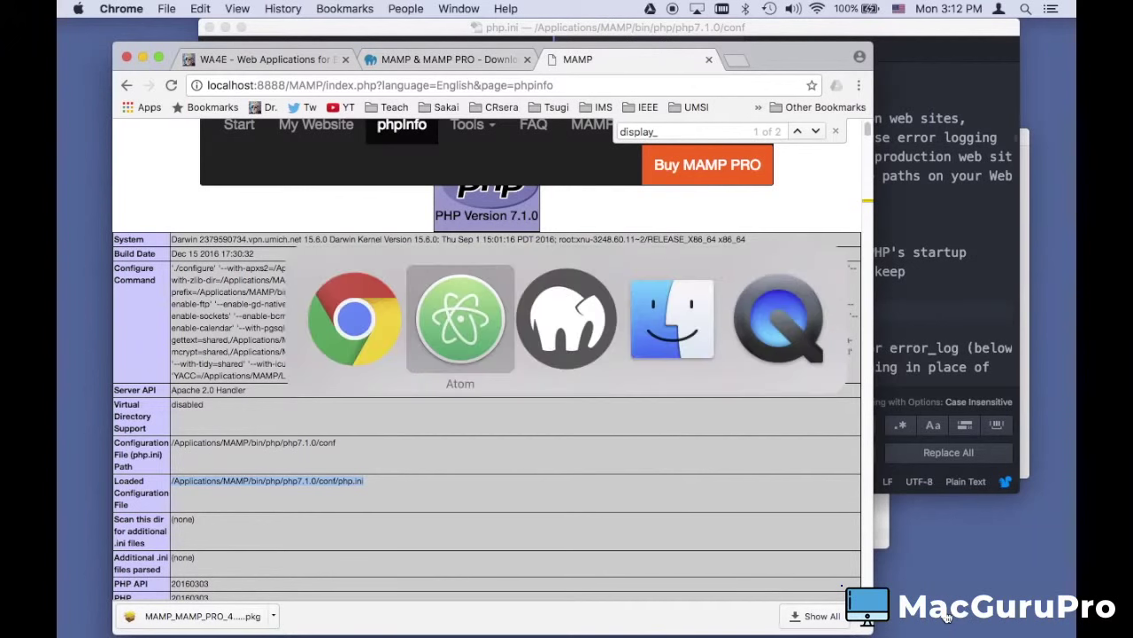
key("super+Tab")
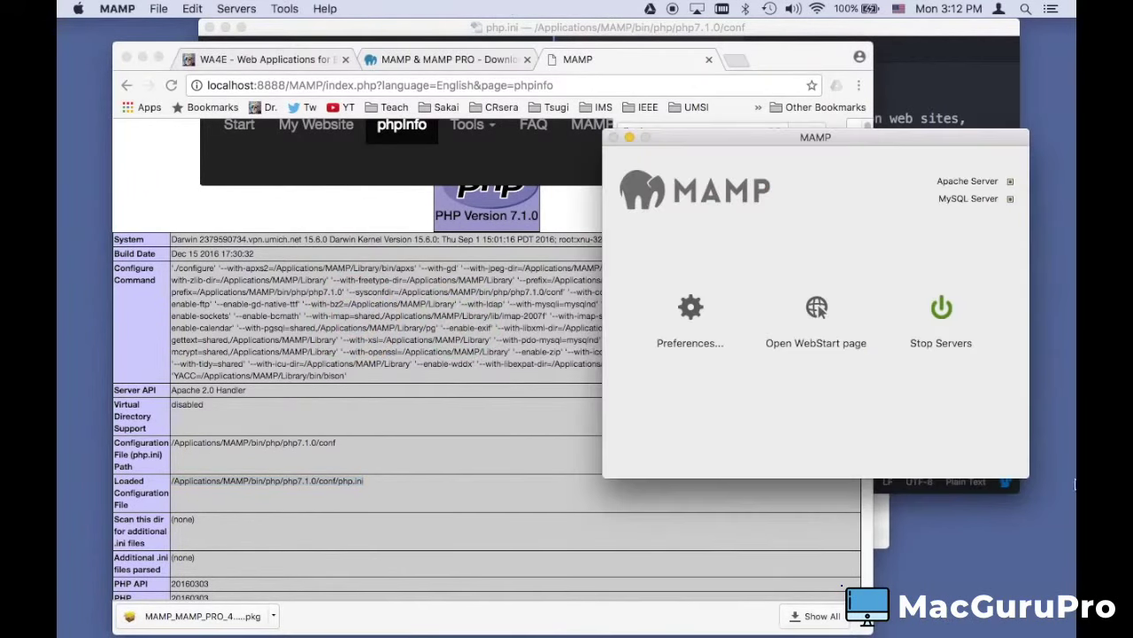
left_click(948, 299)
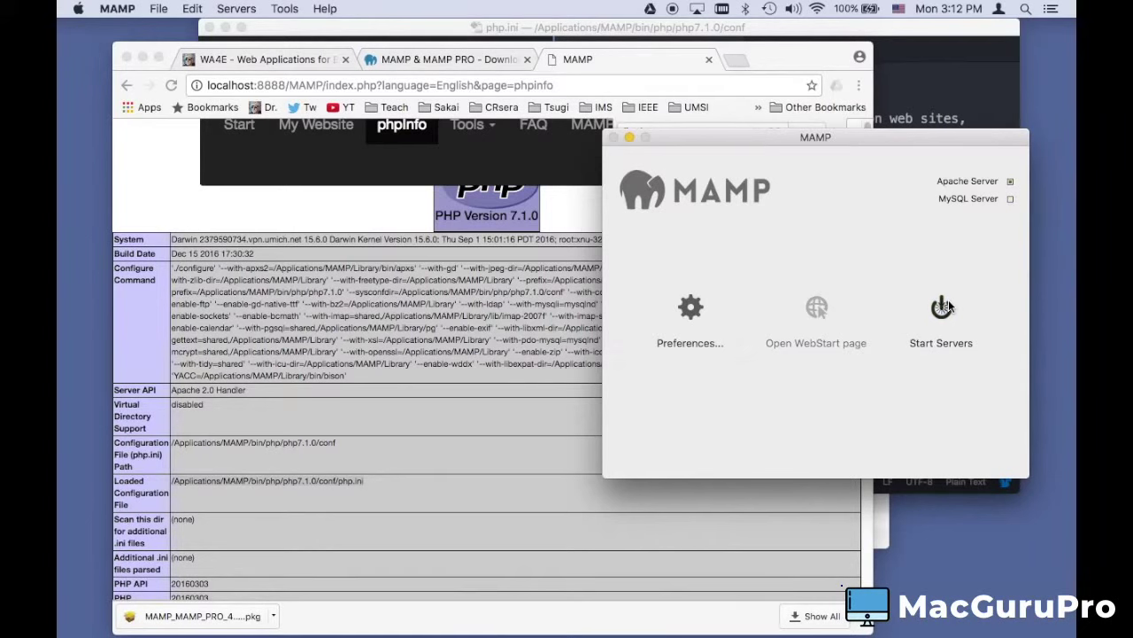
type("••••••••")
key("Return")
Switch to Chrome and reload the localhost phpInfo page to check whether the server responds
left_click(584, 387)
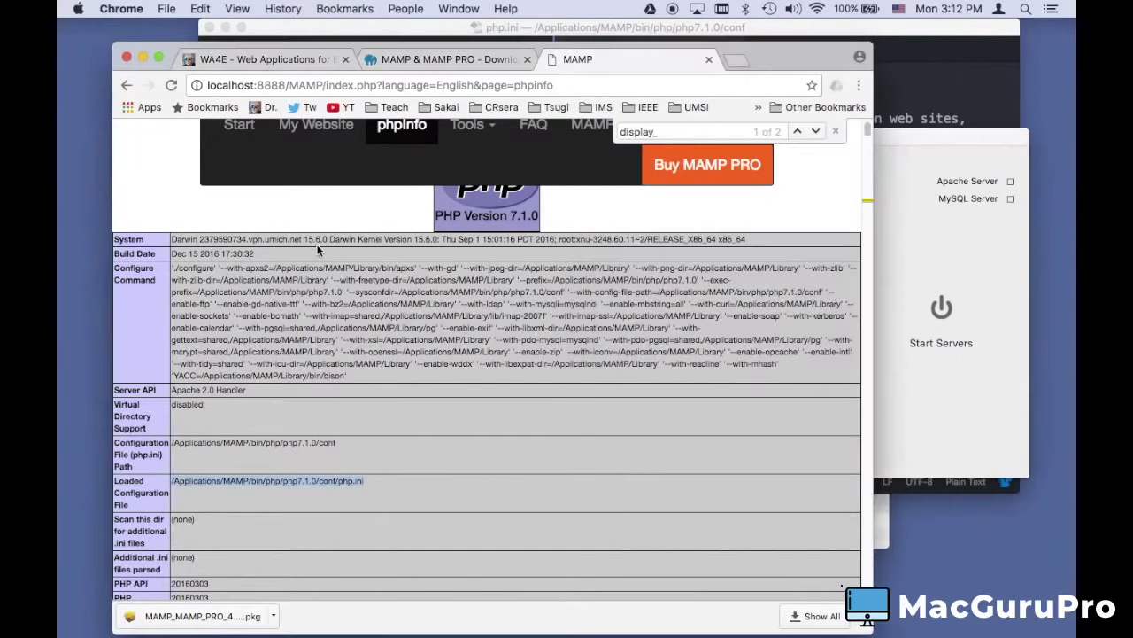
left_click(589, 85)
key("Return")
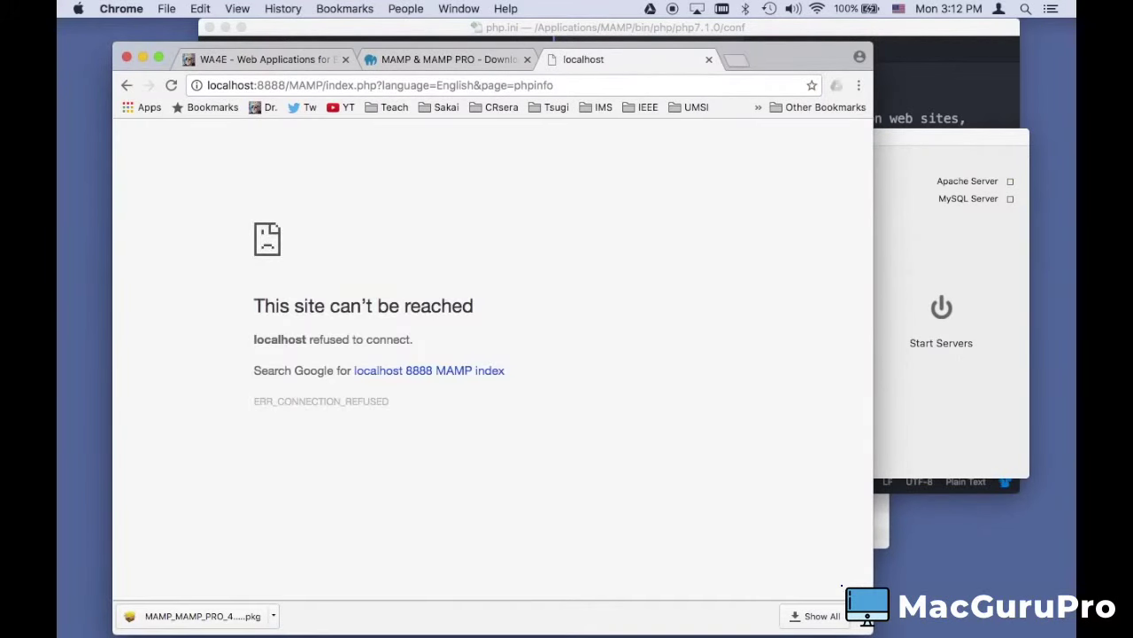
Start the servers again in MAMP and open the phpInfo page from the WebStart page
left_click(904, 210)
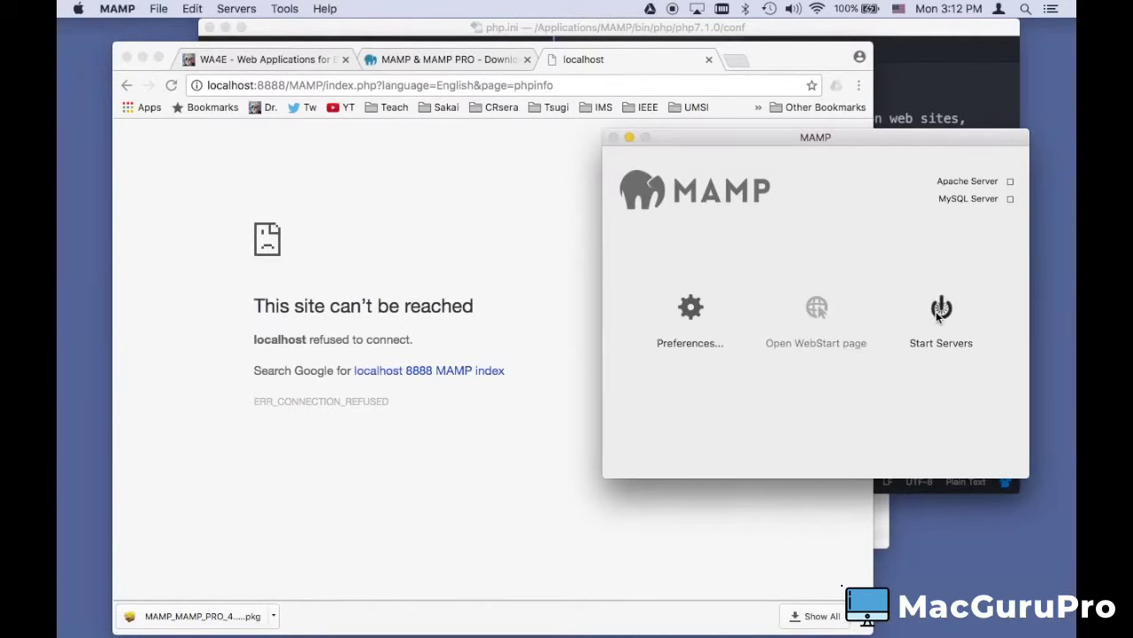
left_click(940, 310)
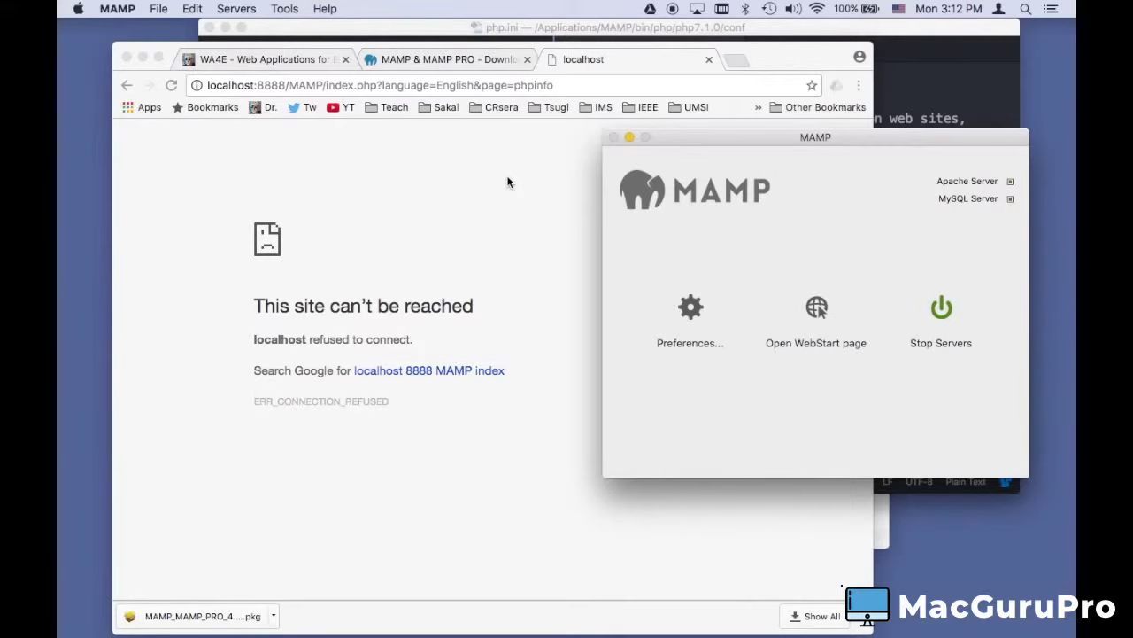
left_click(819, 312)
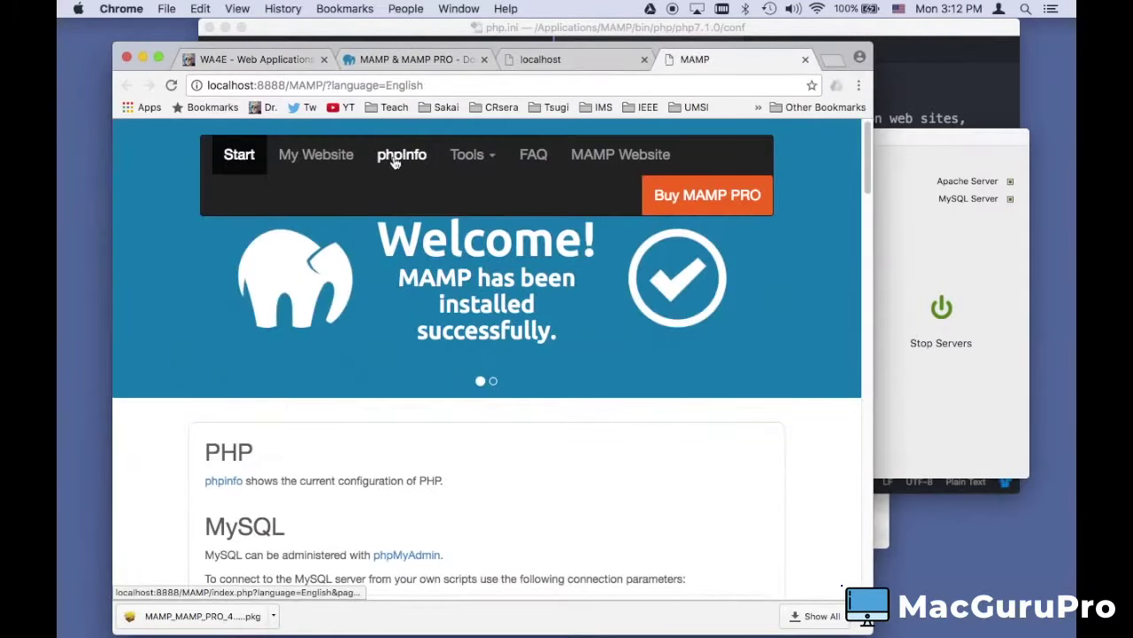
left_click(398, 156)
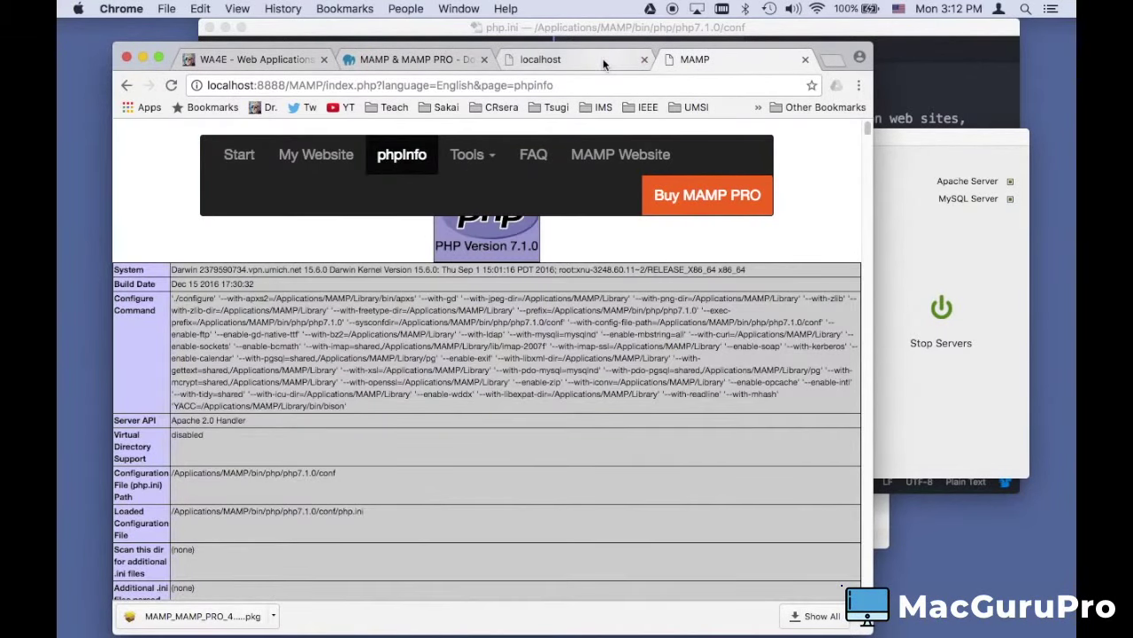
Close the localhost and MAMP & MAMP PRO download tabs, keeping the WA4E and phpInfo tabs open
left_click(603, 64)
left_click(643, 59)
left_click_drag(500, 64, 398, 88)
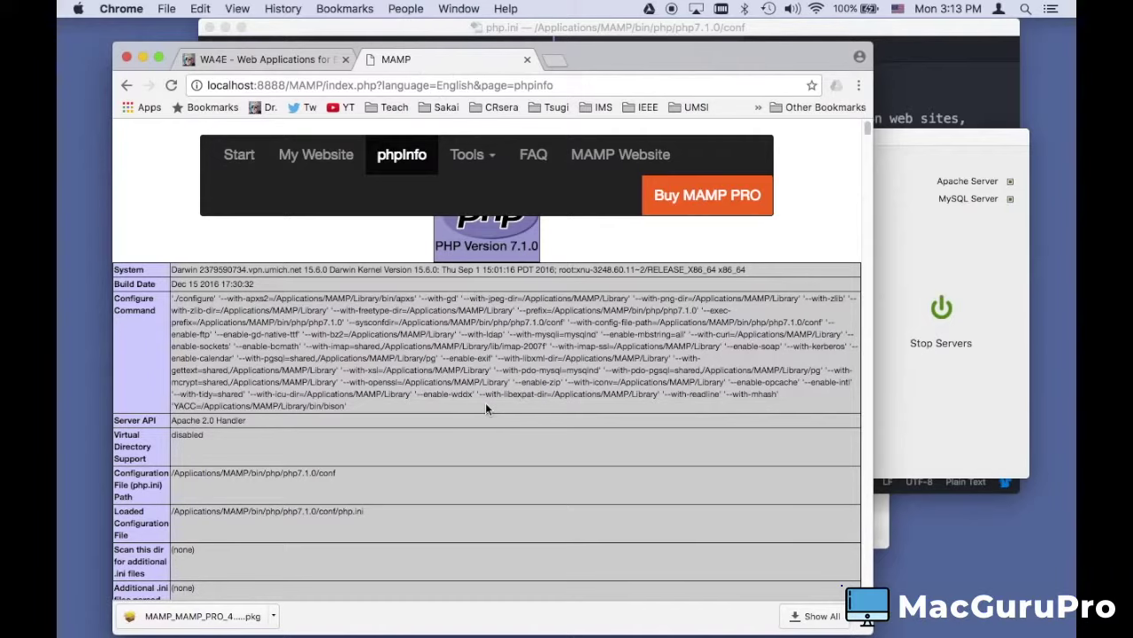
Search the phpInfo page for "displa" and check the local values of display_errors and display_startup_errors
scroll(486, 406, "down", 15)
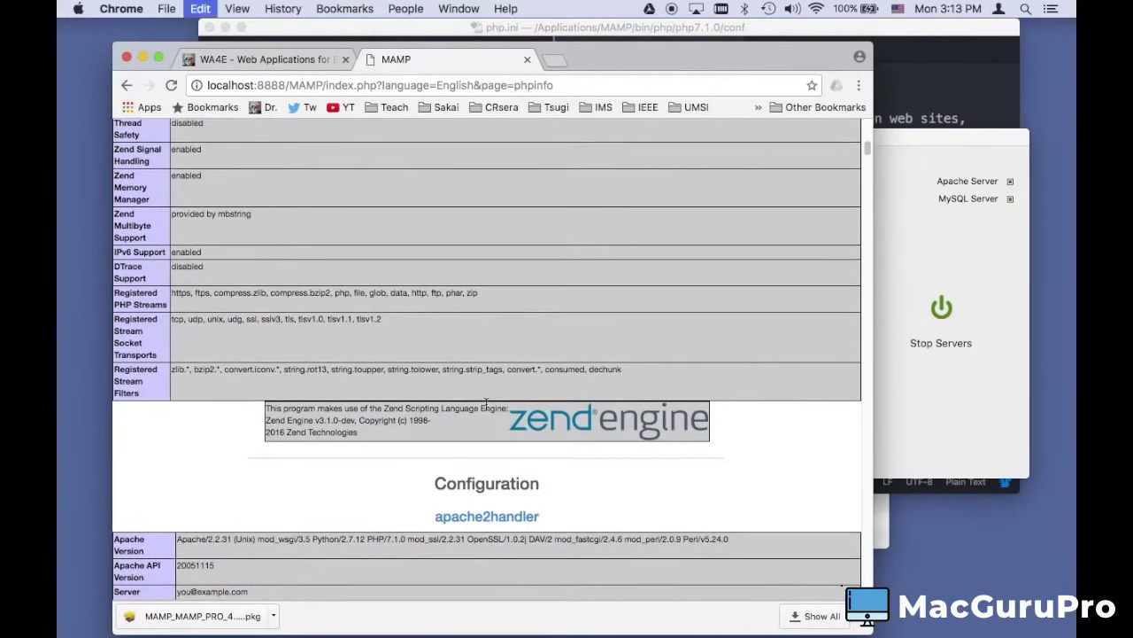
key("super+f")
type("displa")
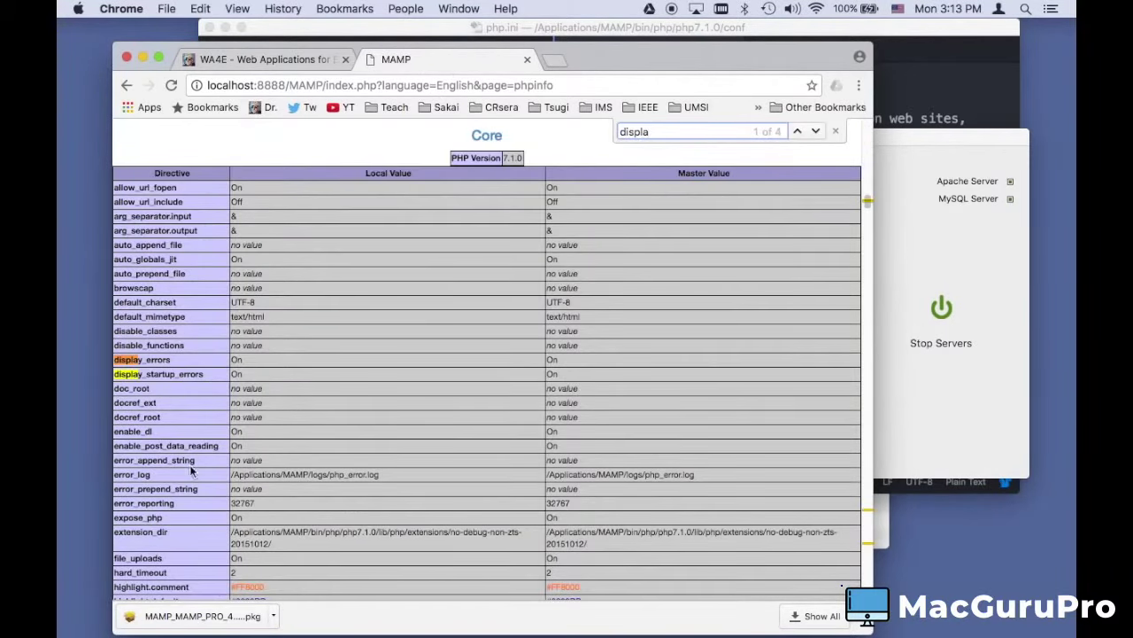
left_click(229, 359)
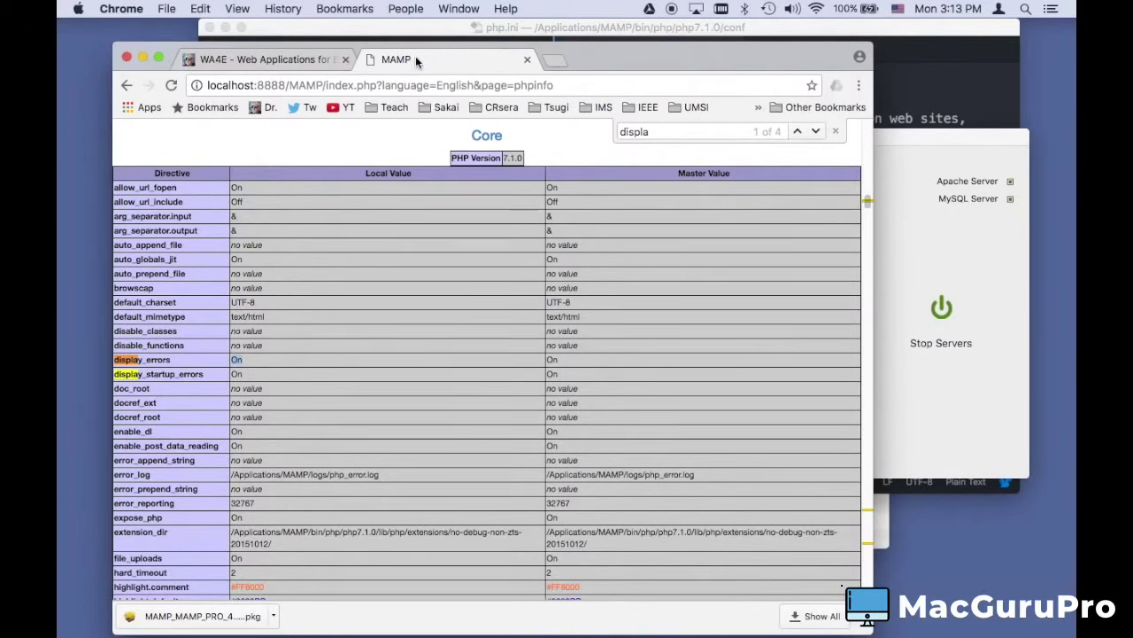
Open a blank browser tab, and in Atom bring up an empty untitled file with the find panel closed
left_click(552, 60)
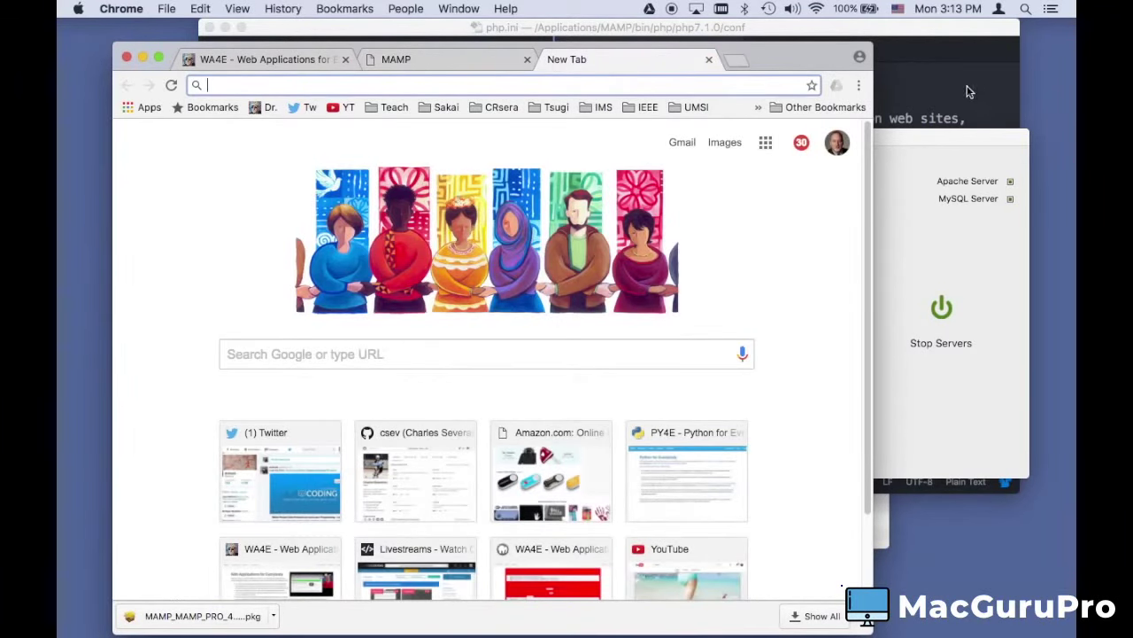
left_click(968, 89)
left_click(469, 51)
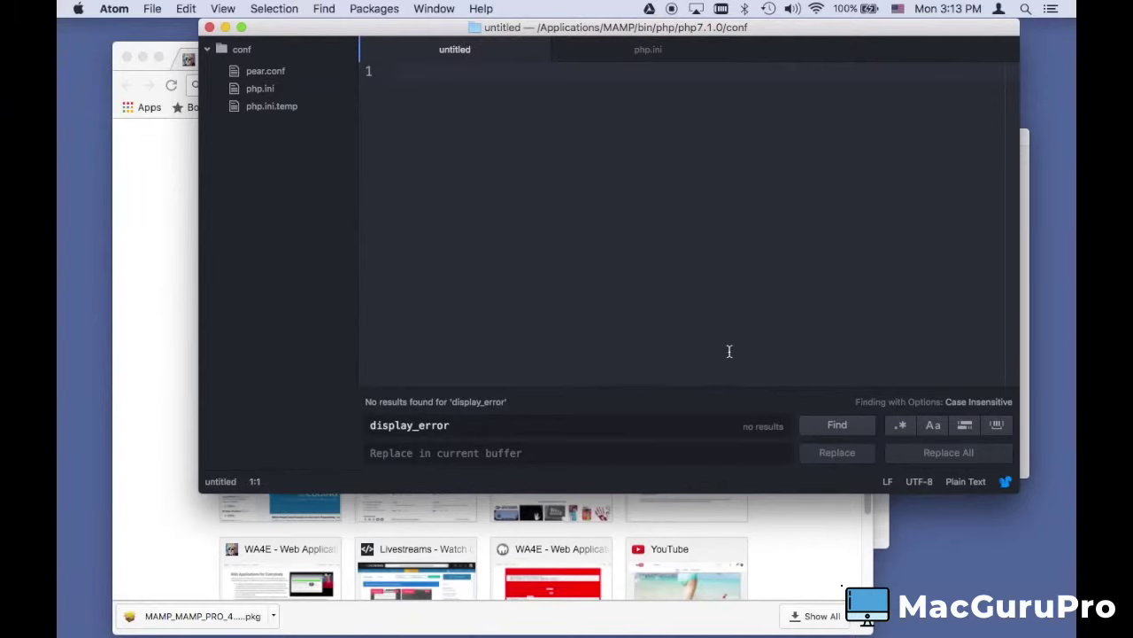
key("super+f")
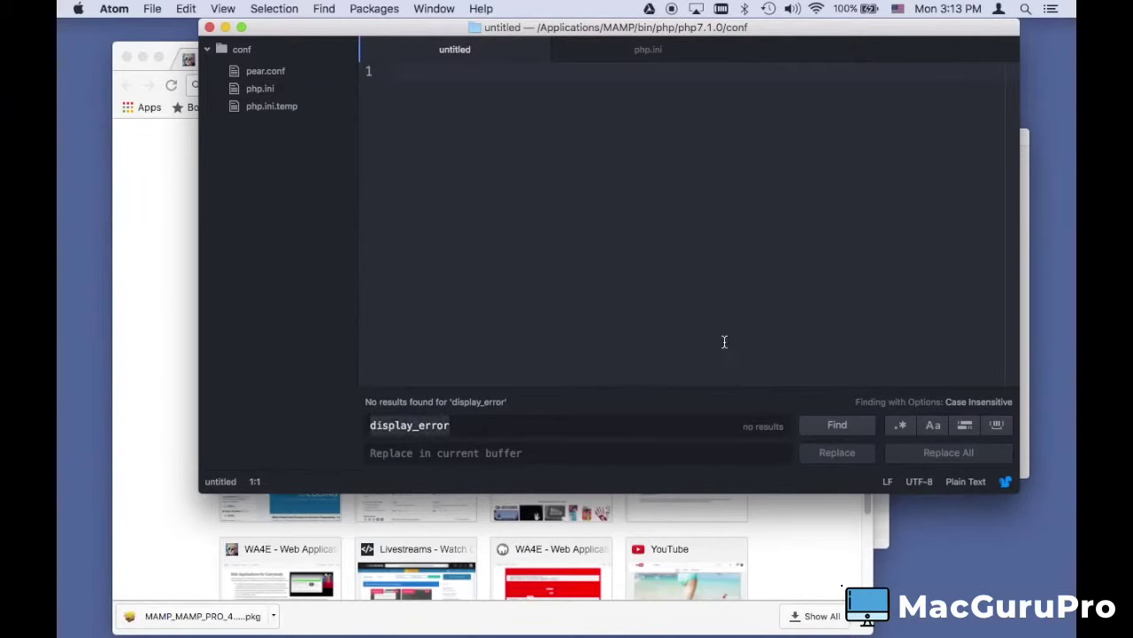
key("Escape")
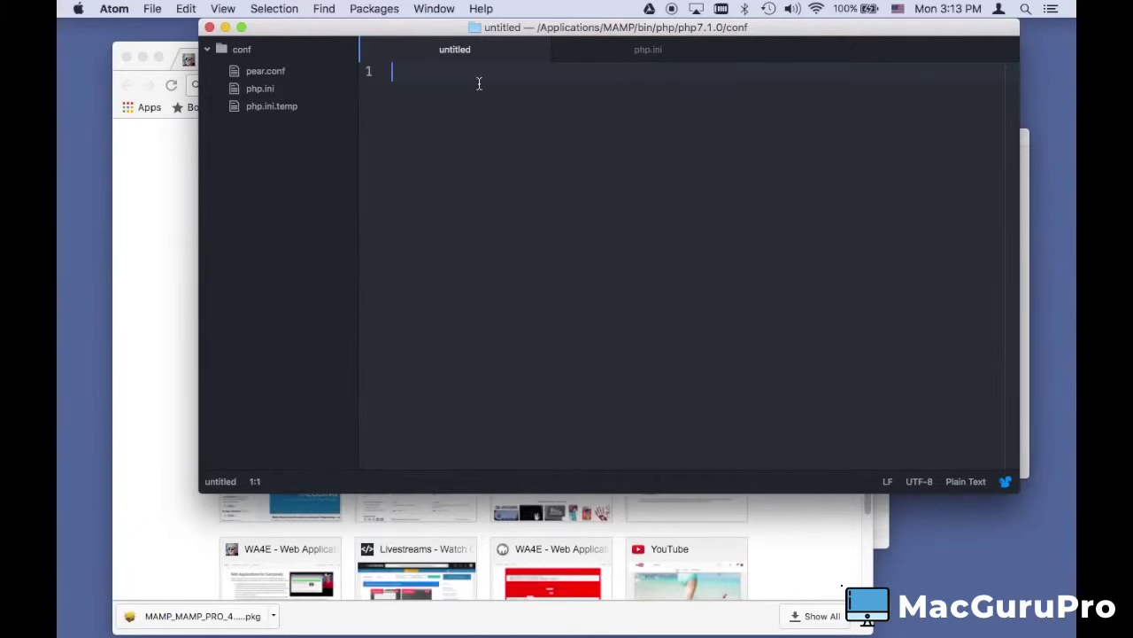
Write the line "<h1>Hello from my first web page<h1>" in the untitled file
type("<h1>Hellow from")
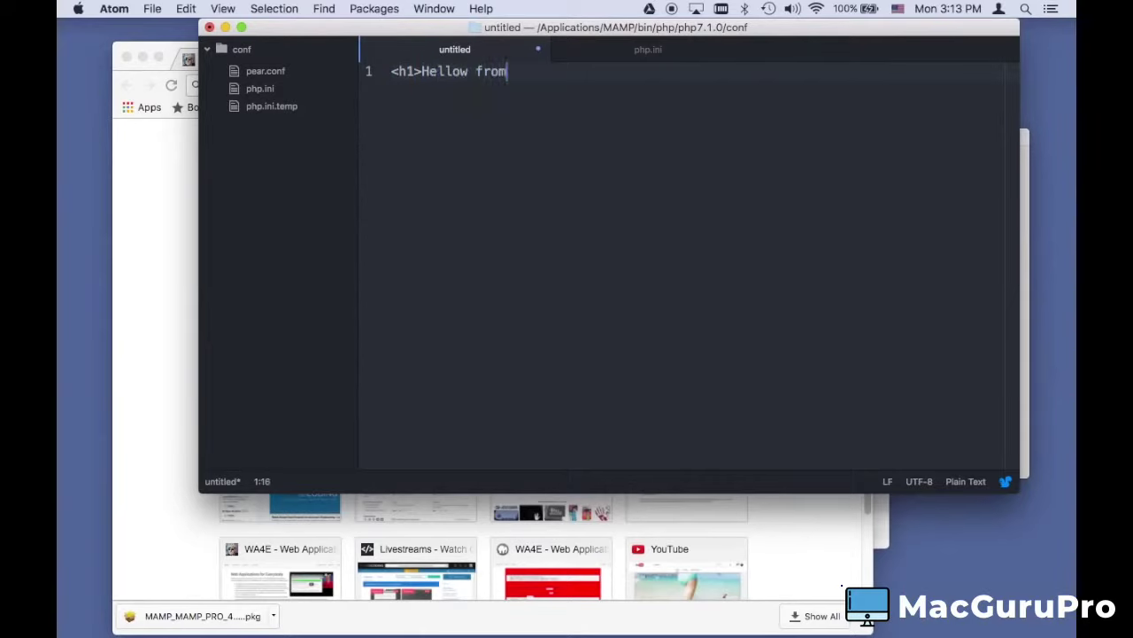
key("BackSpace")
key("BackSpace")
key("BackSpace")
key("BackSpace")
key("BackSpace")
key("BackSpace")
type("from my first web page<")
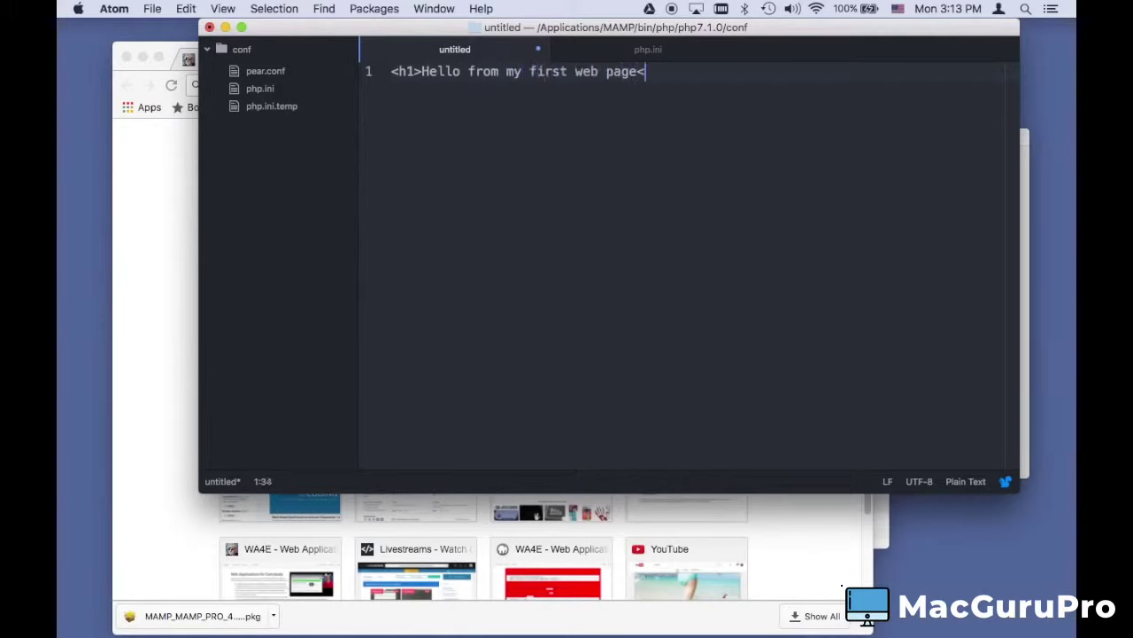
type("h1>")
Switch to Chrome, load the server root localhost:8888 in the MAMP tab, and make the browser window smaller
left_click(169, 486)
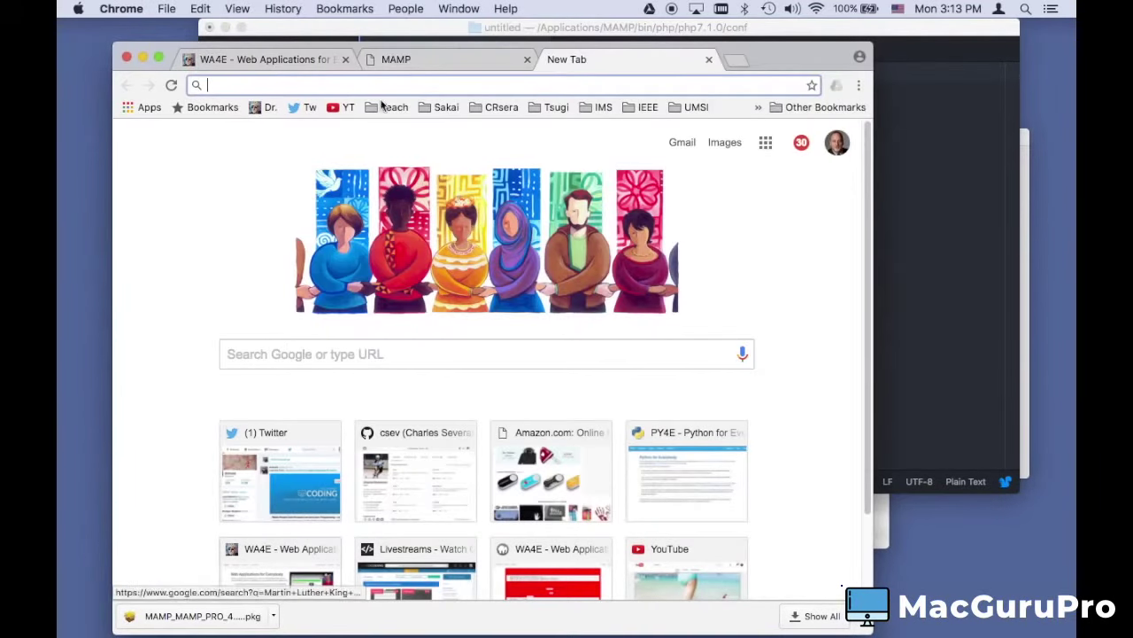
left_click(396, 60)
left_click_drag(288, 86, 595, 89)
key("BackSpace")
key("Return")
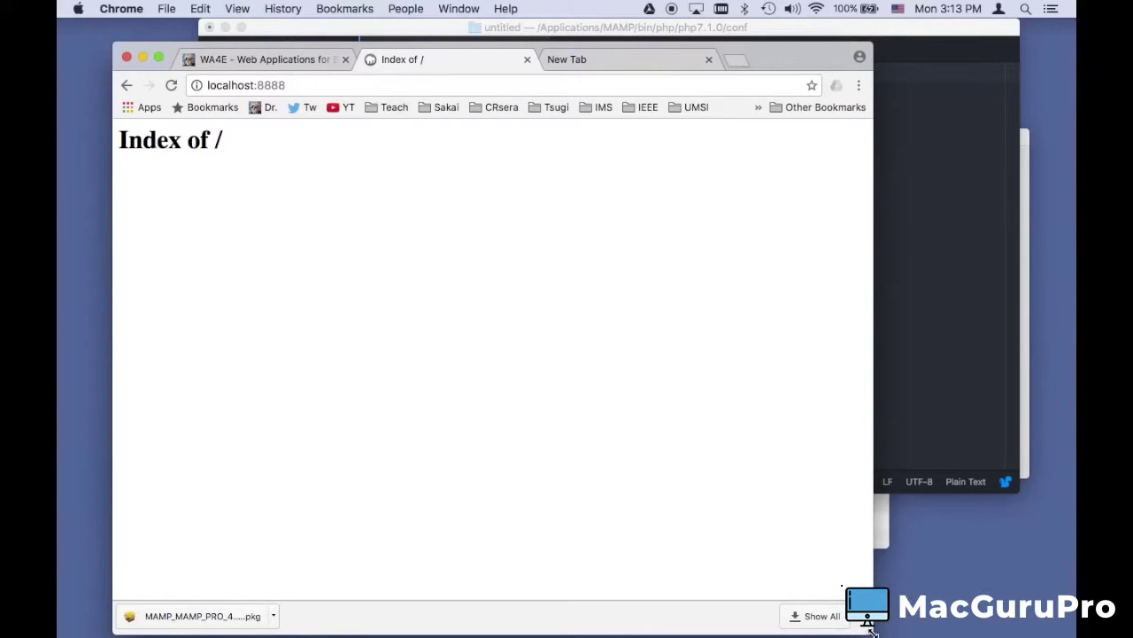
left_click_drag(872, 629, 792, 530)
Switch to Finder and list the drives of the MacBook Pro
left_click(875, 407)
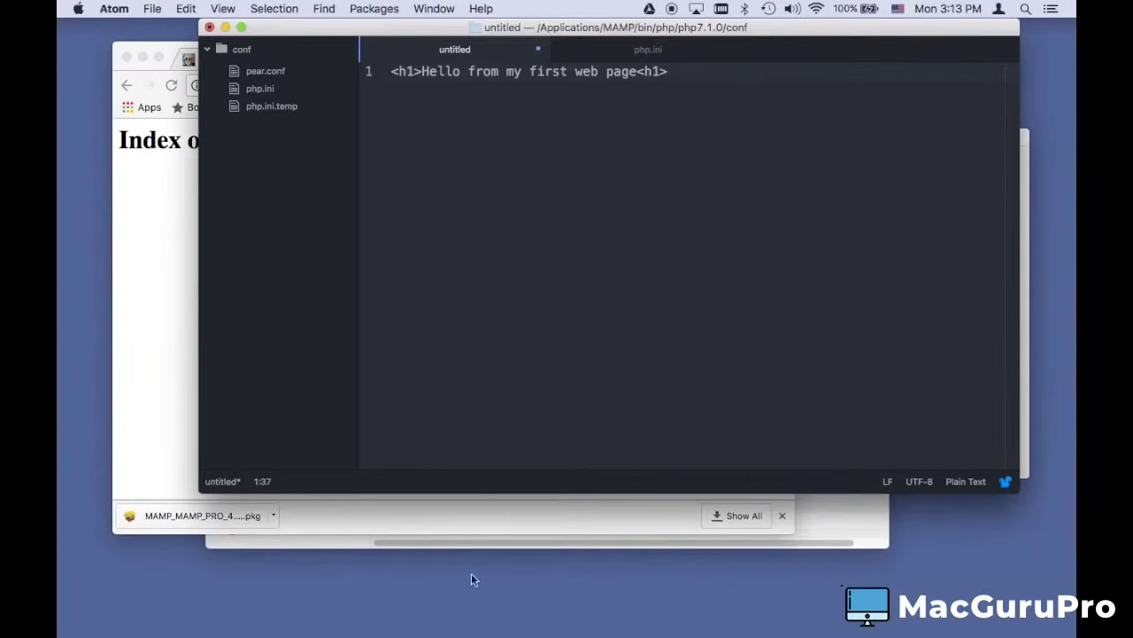
mouse_move(252, 620)
left_click(165, 619)
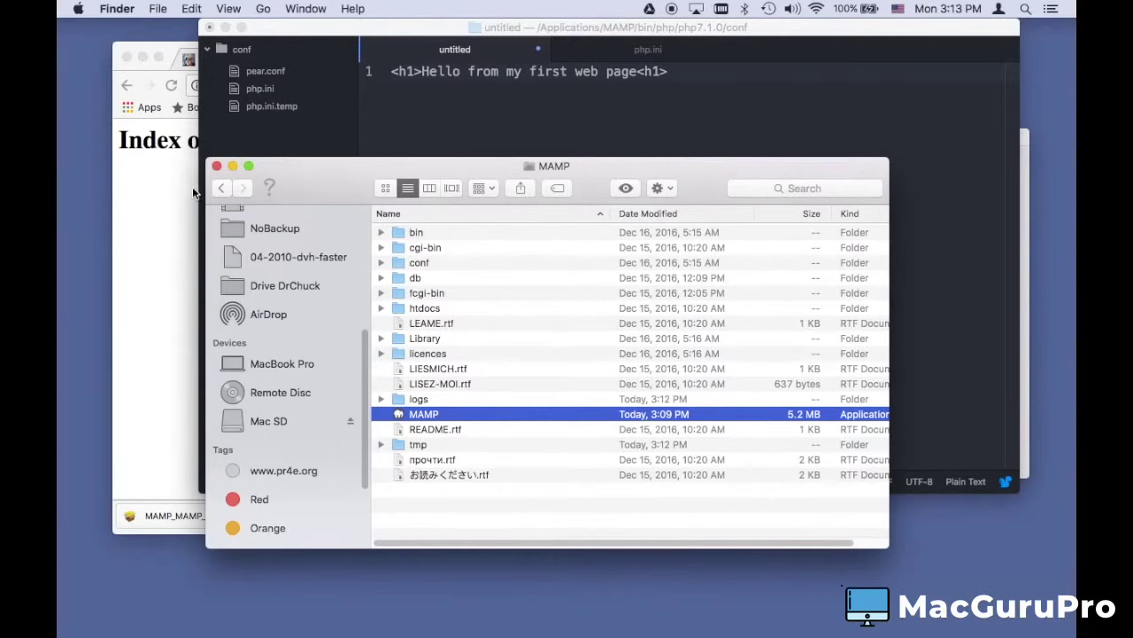
scroll(292, 383, "down", 5)
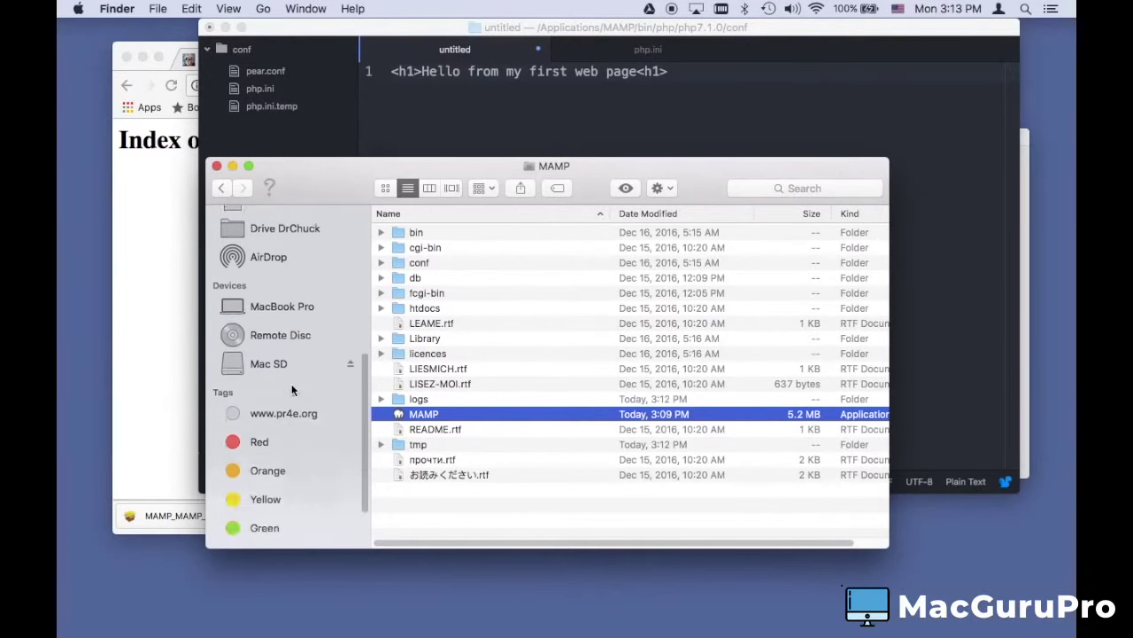
scroll(291, 383, "up", 6)
scroll(291, 387, "up", 8)
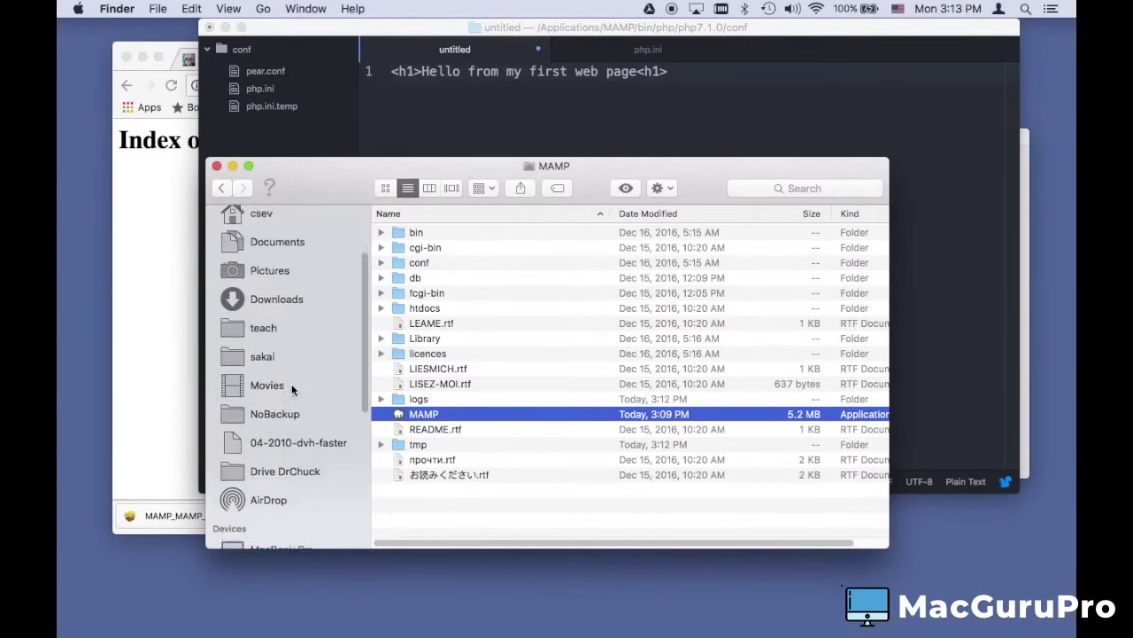
scroll(291, 383, "down", 10)
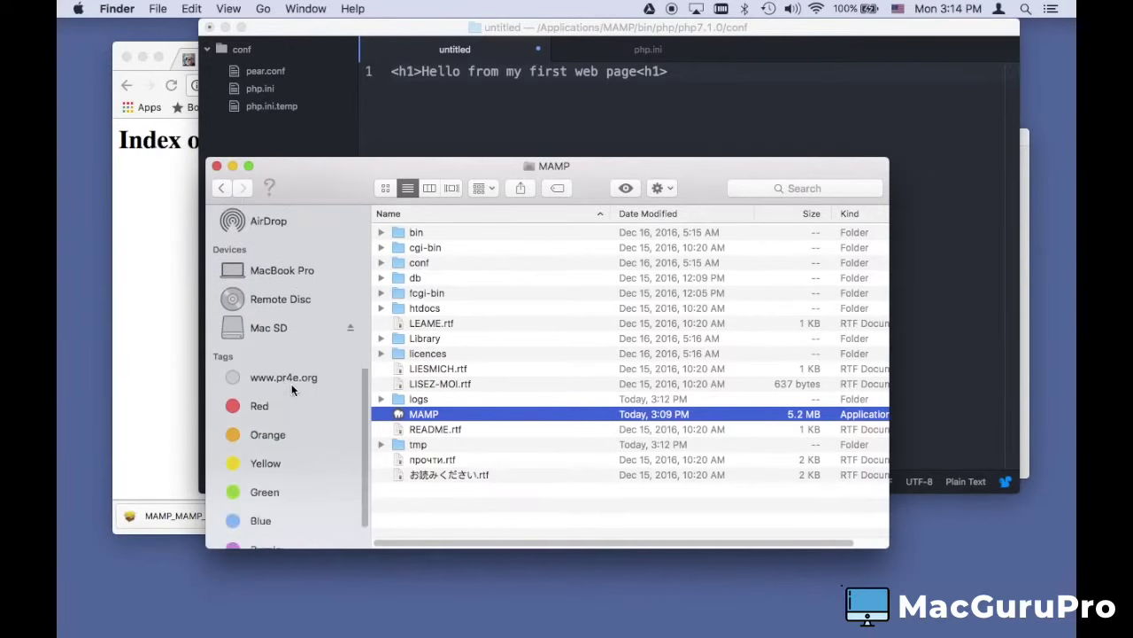
left_click(279, 297)
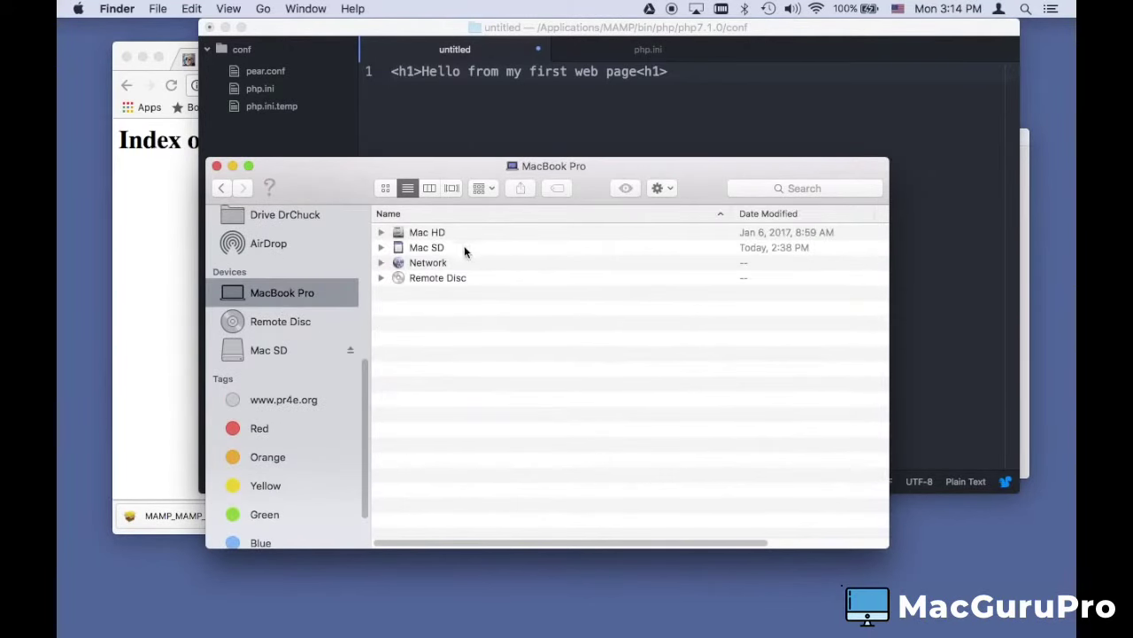
Browse through Mac HD, Applications and MAMP to open the htdocs folder
left_click(414, 234)
double_click(414, 234)
double_click(417, 232)
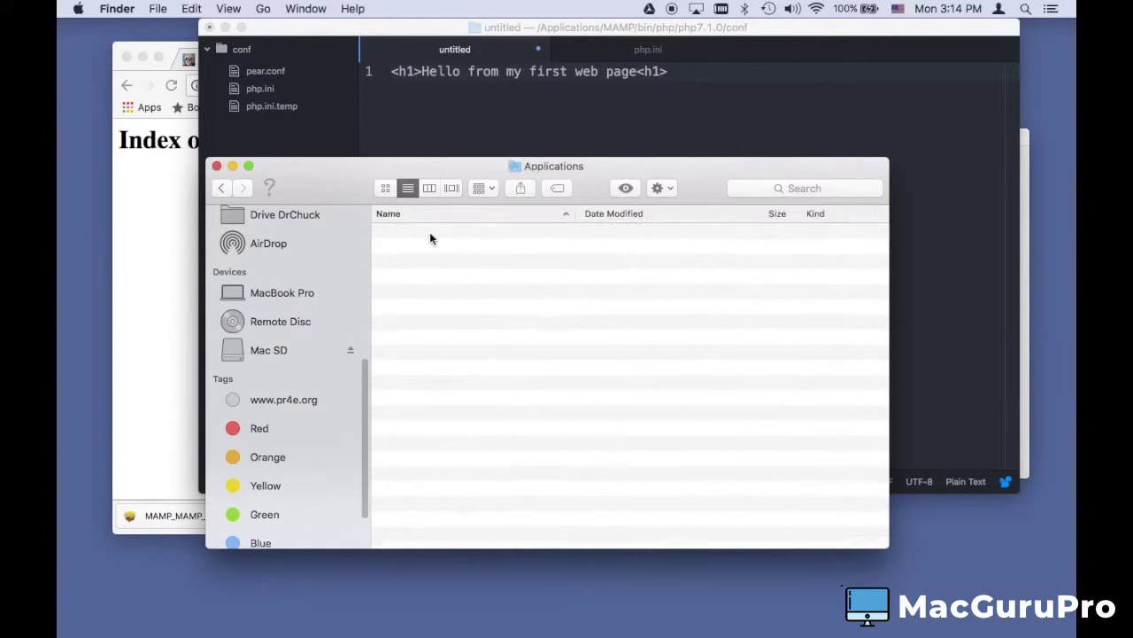
double_click(427, 267)
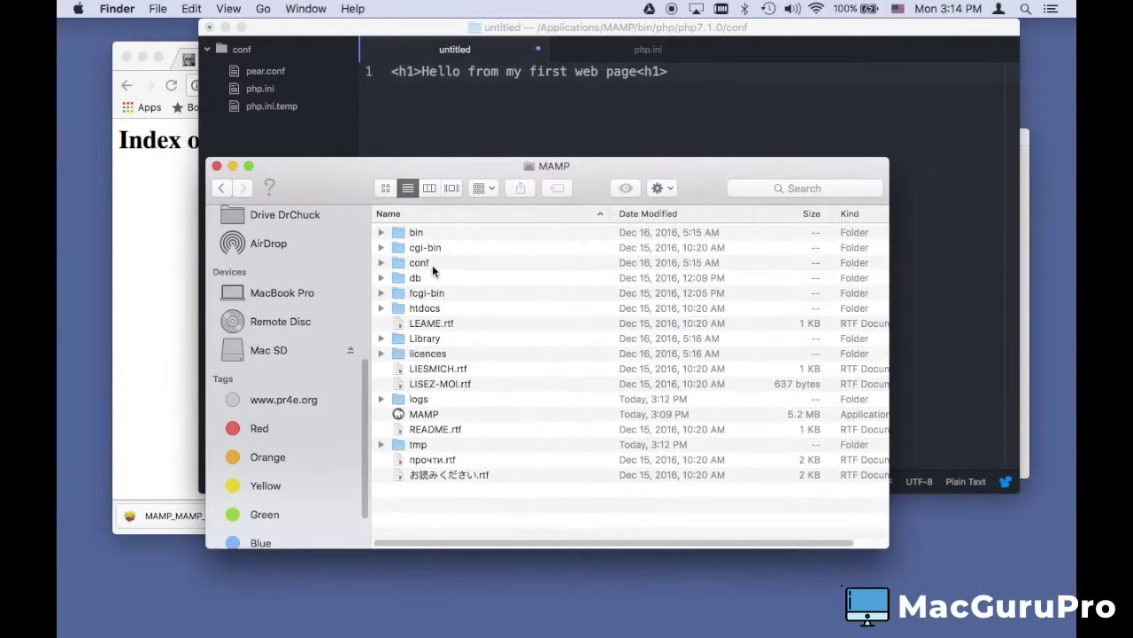
left_click(421, 310)
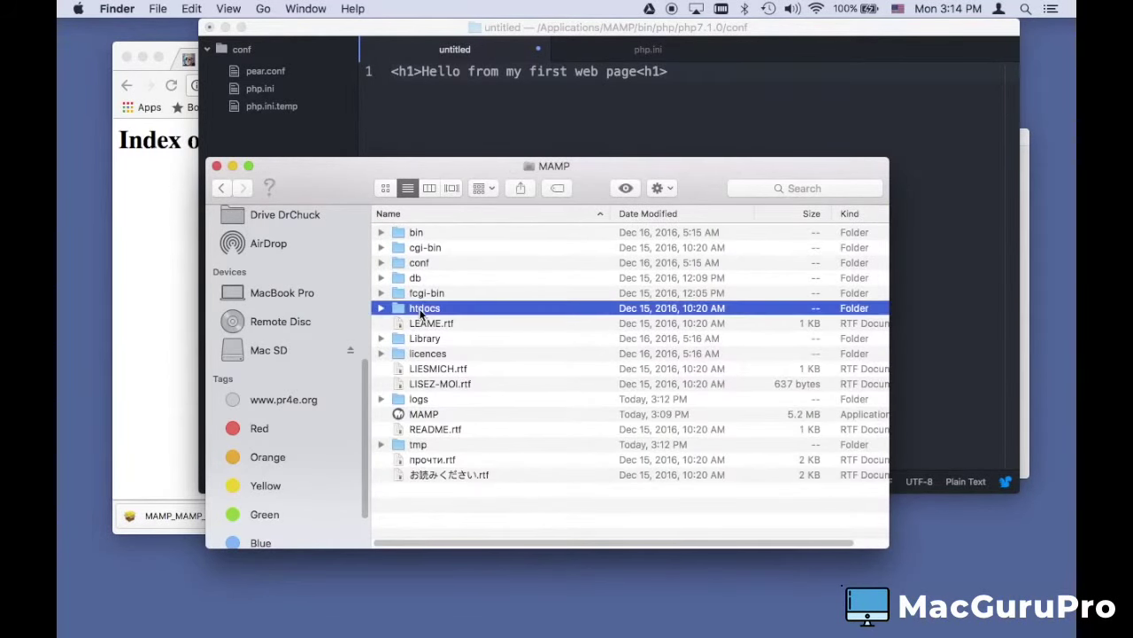
double_click(404, 310)
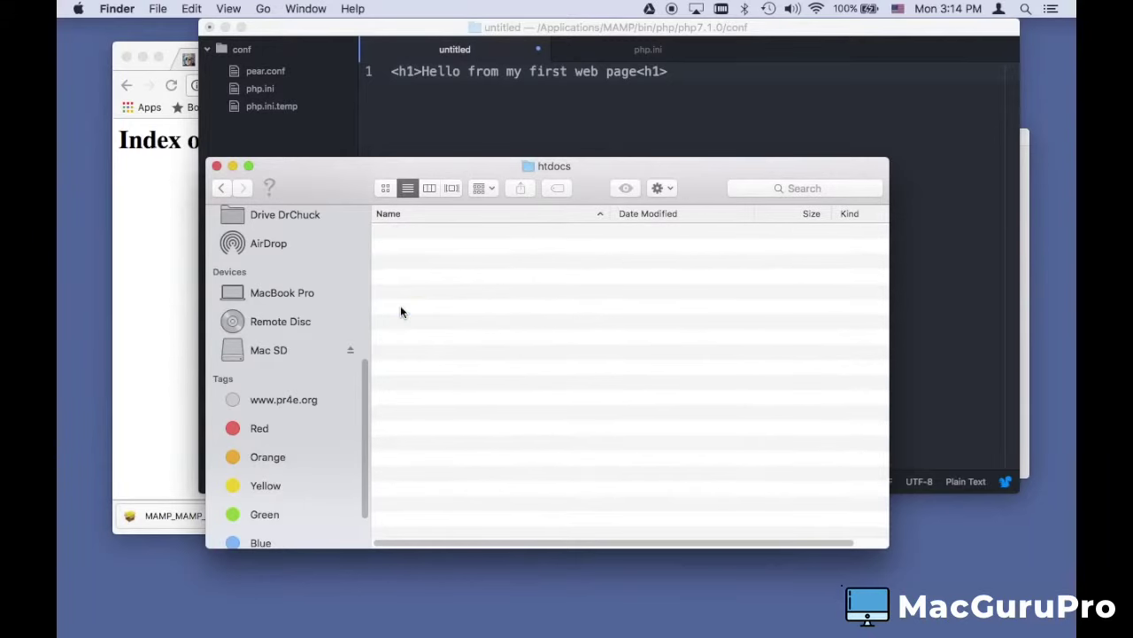
Return to Atom and start saving the untitled file under a new name, choosing MAMP's htdocs folder as location
left_click(437, 85)
left_click(154, 8)
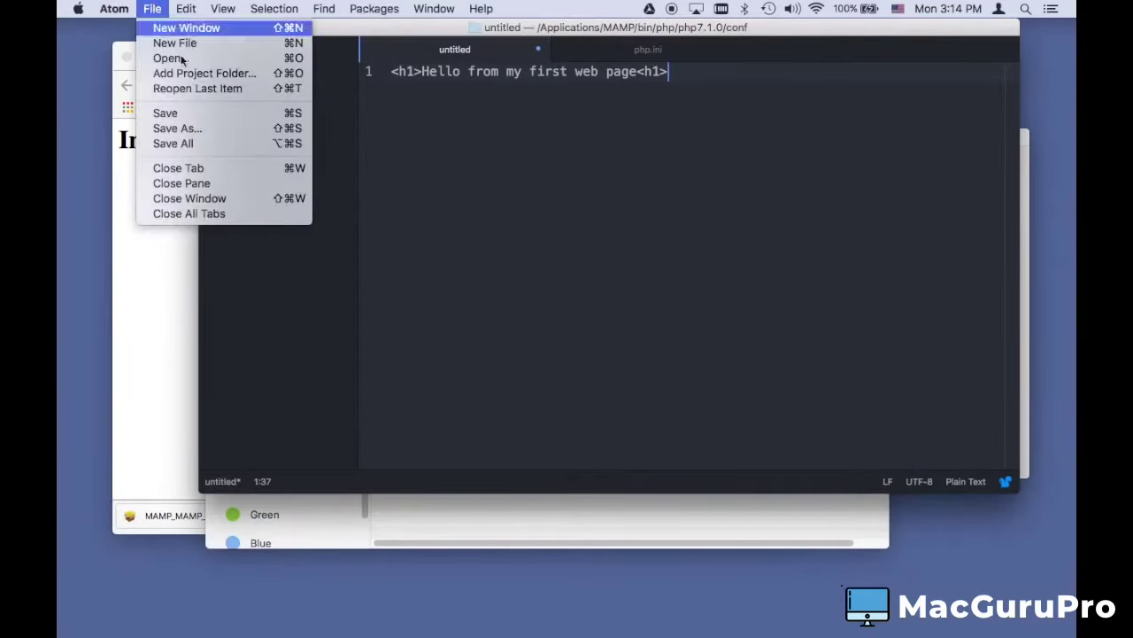
left_click(237, 130)
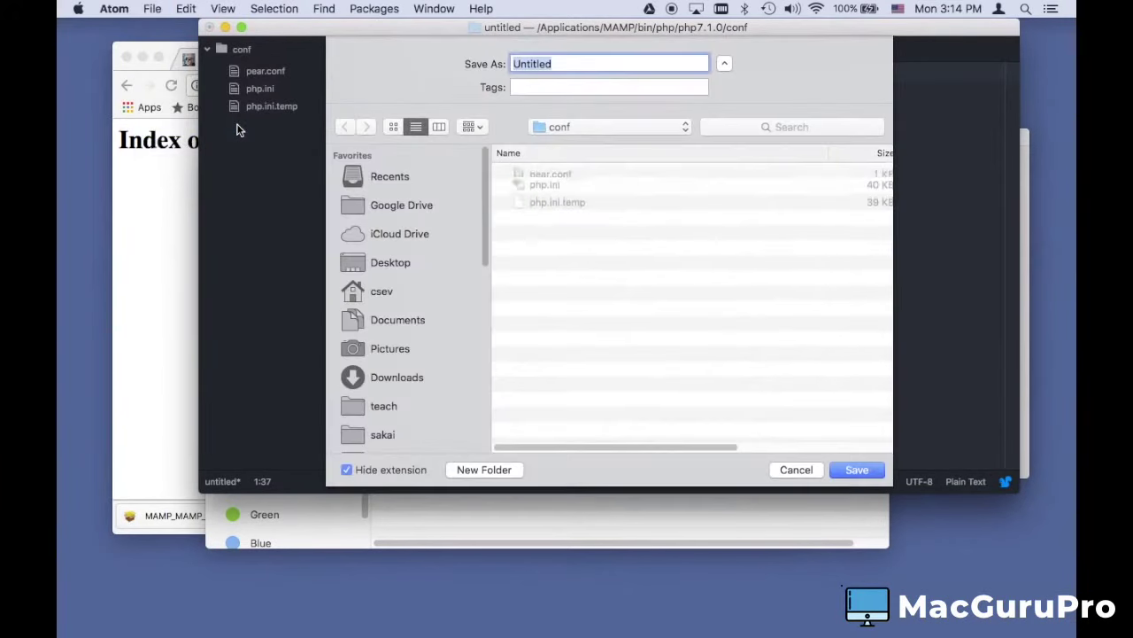
left_click(679, 129)
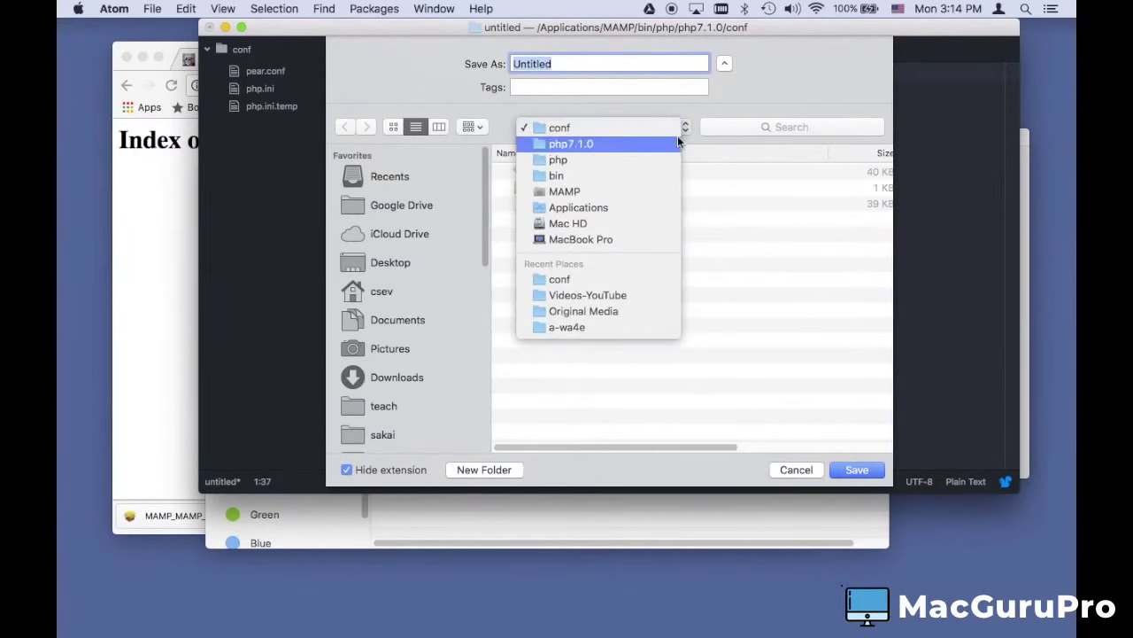
left_click(662, 193)
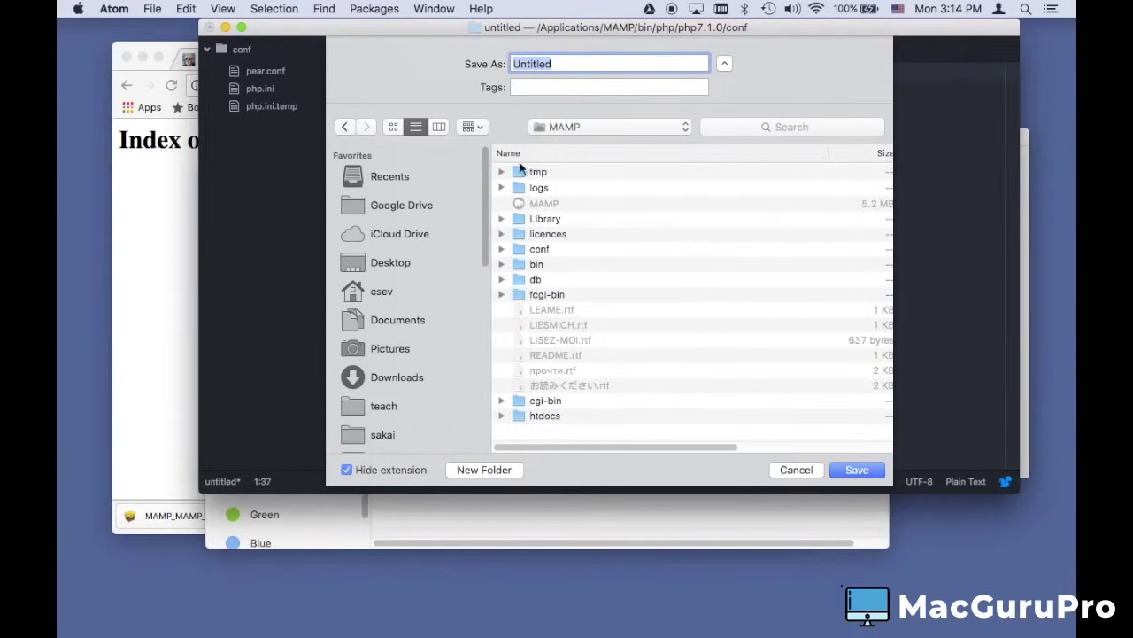
double_click(522, 416)
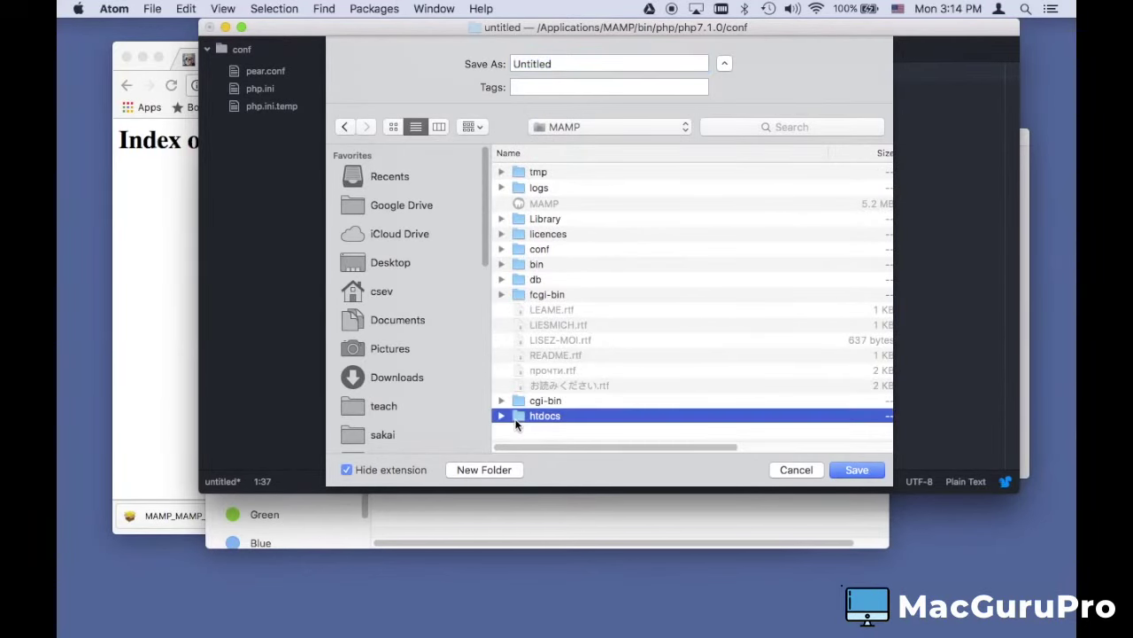
Create a new folder named first inside htdocs
left_click(485, 469)
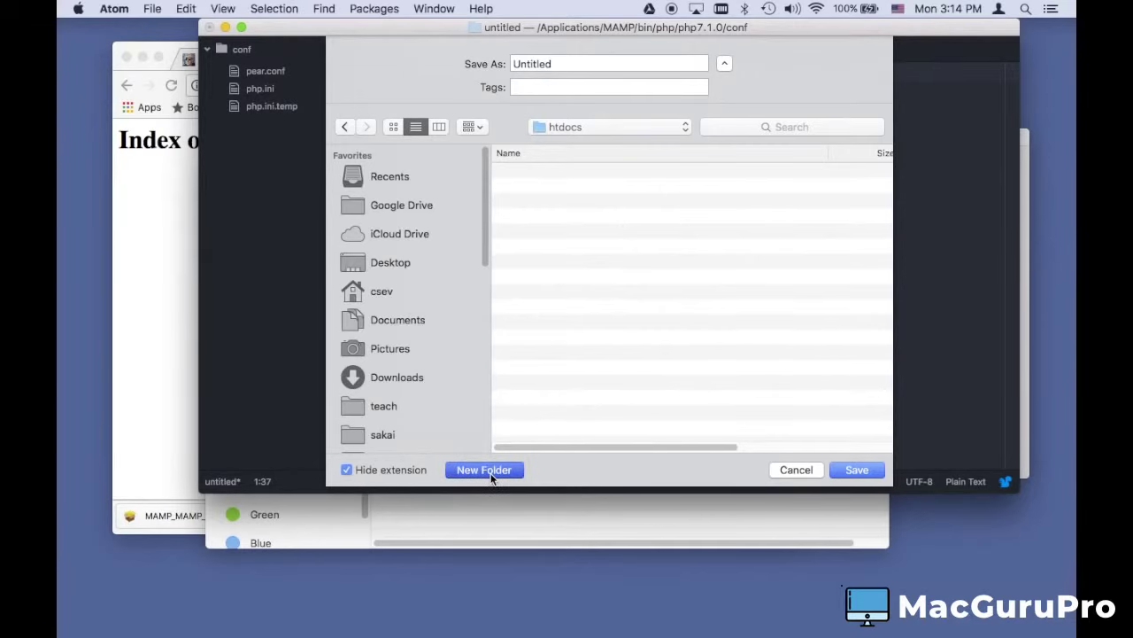
type("first")
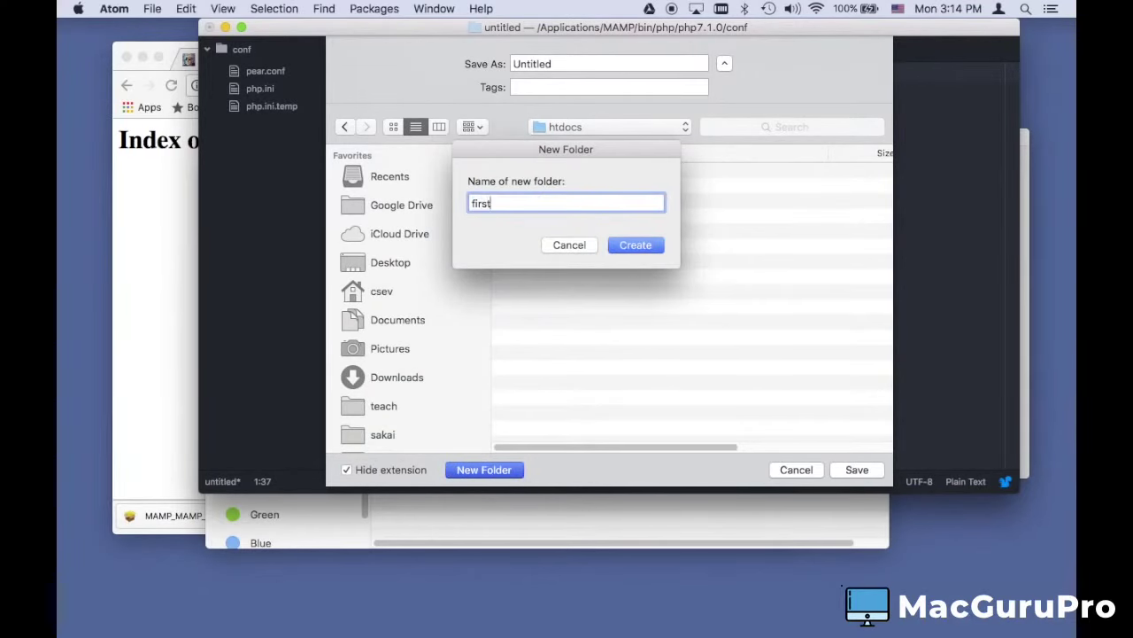
left_click(647, 240)
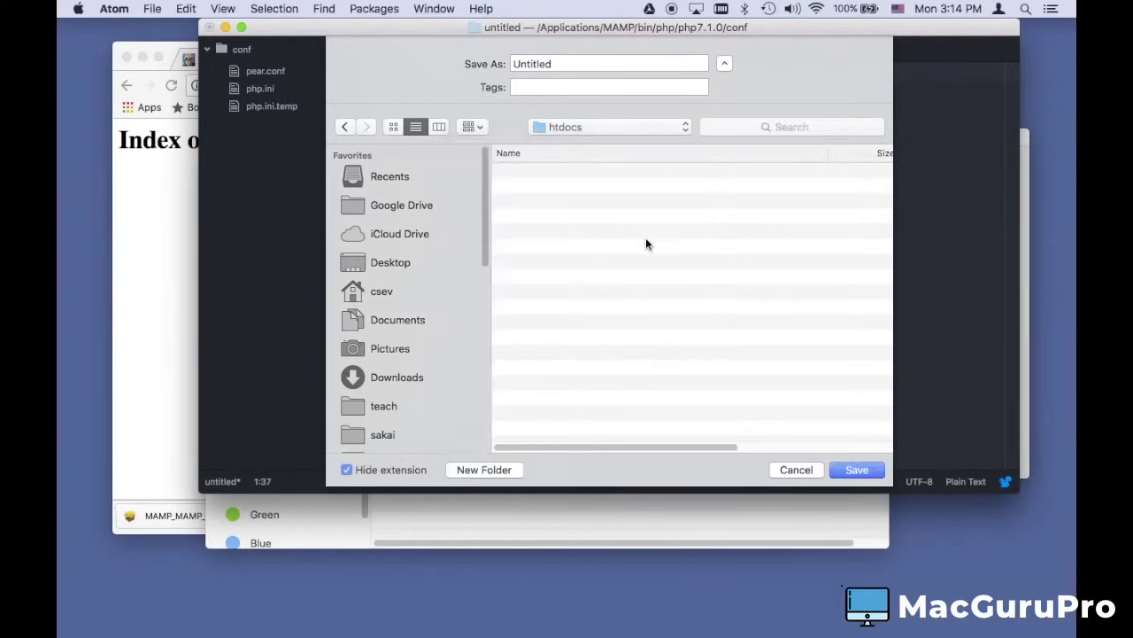
Name the file index.php and save it in the first folder
left_click_drag(569, 64, 493, 63)
type("inde")
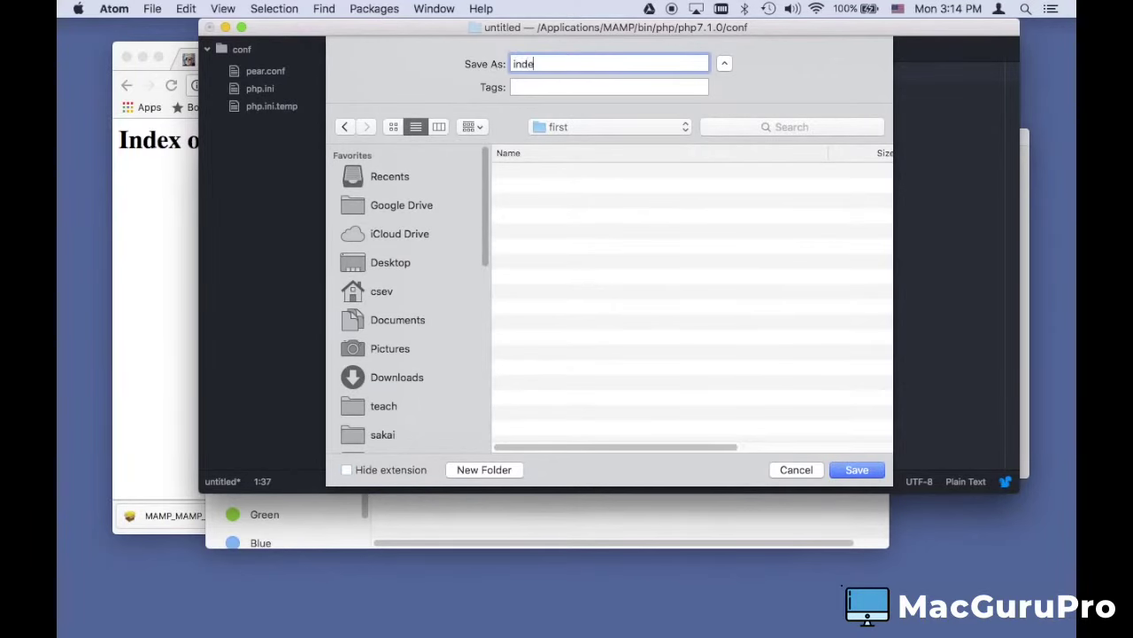
type("x.php")
left_click(857, 470)
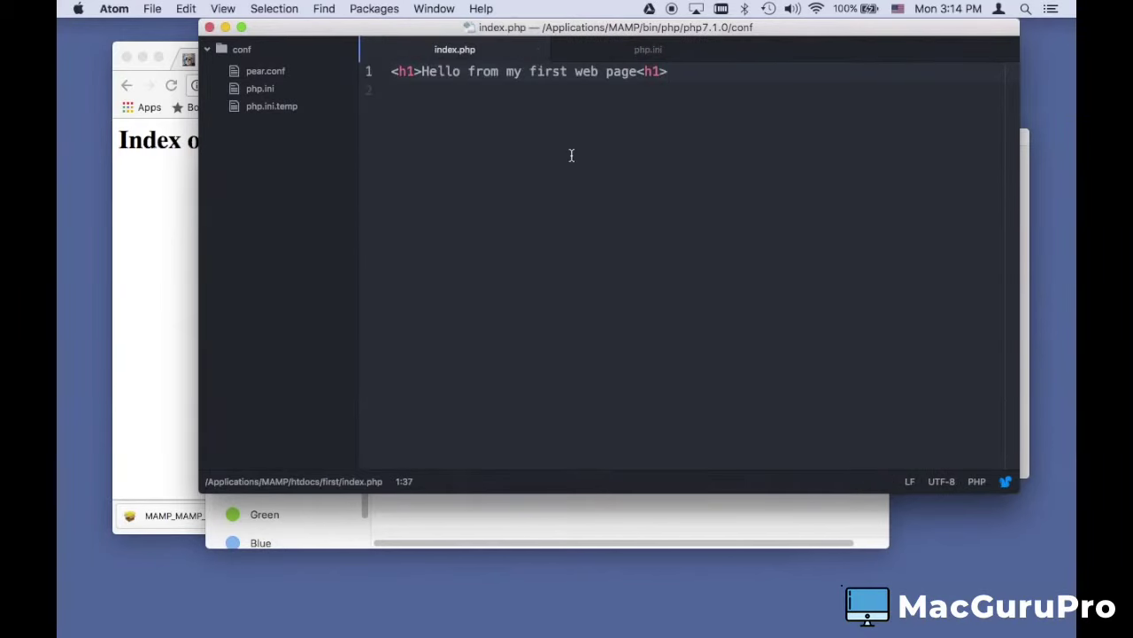
Switch to Chrome, reload localhost:8888 and open the first/ folder to view the new page
left_click(172, 221)
left_click(338, 89)
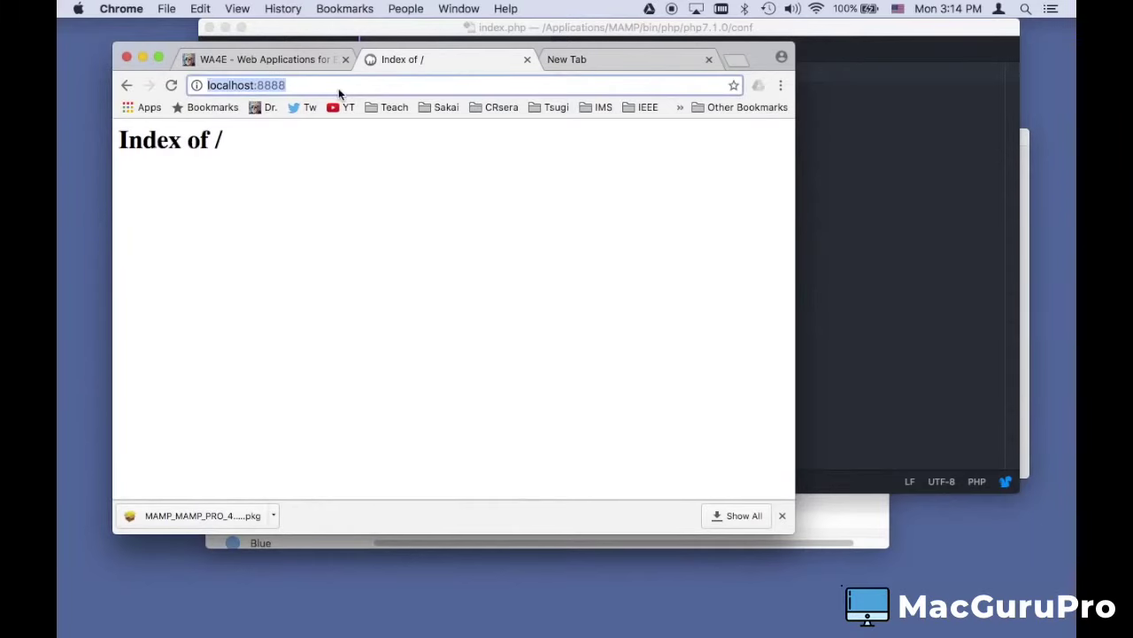
key("Return")
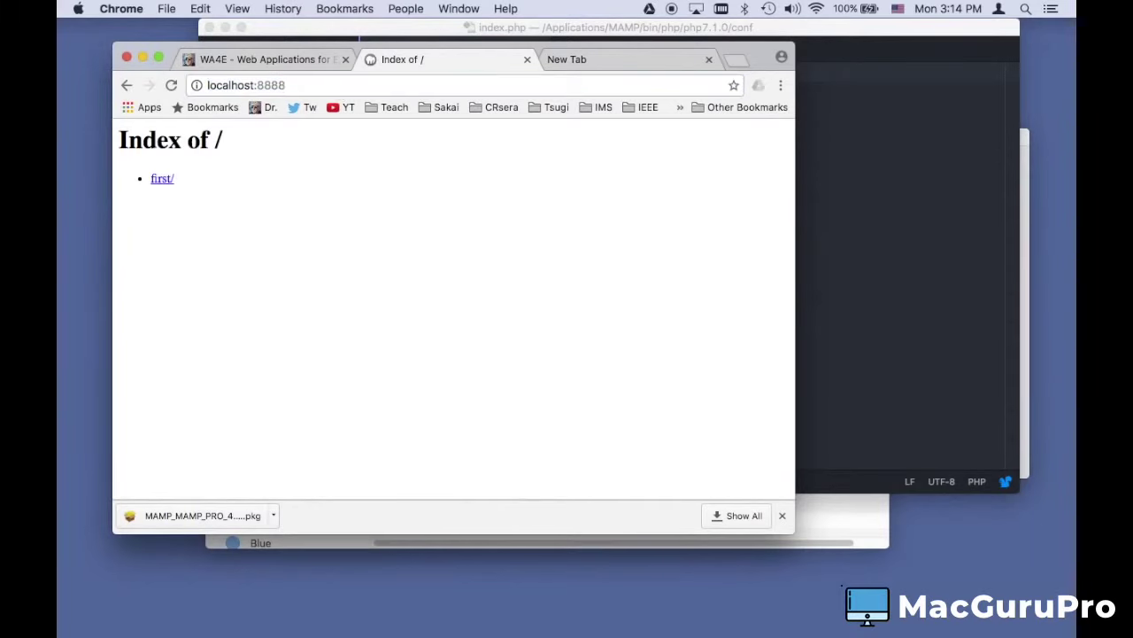
left_click(164, 183)
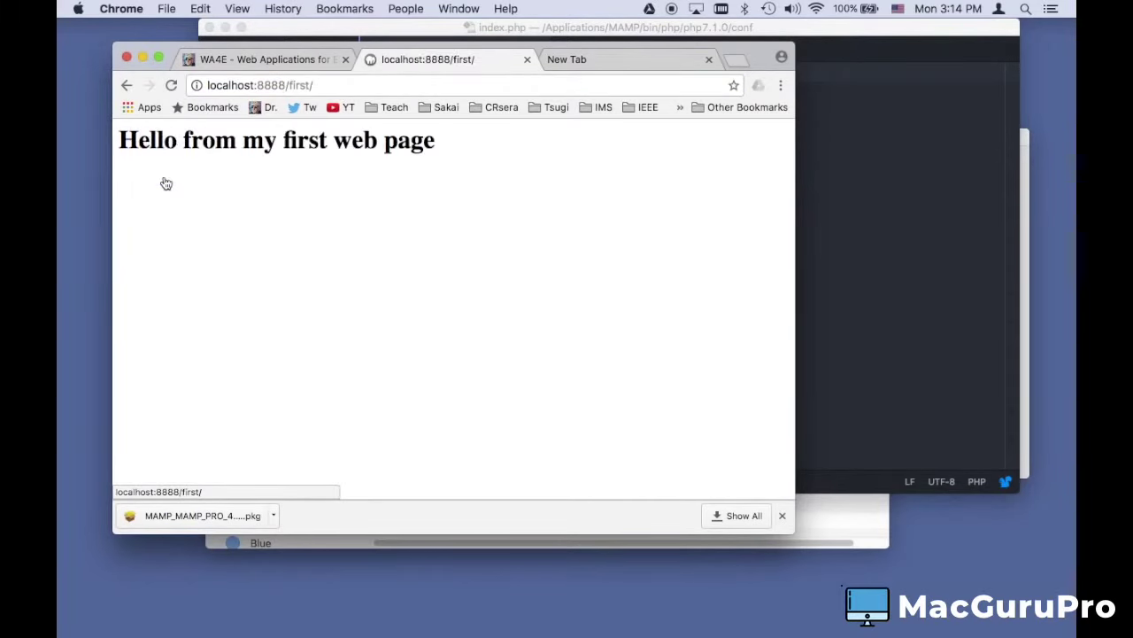
Extend the current address with the file name and load localhost:8888/first/index.php
left_click(328, 89)
left_click(326, 86)
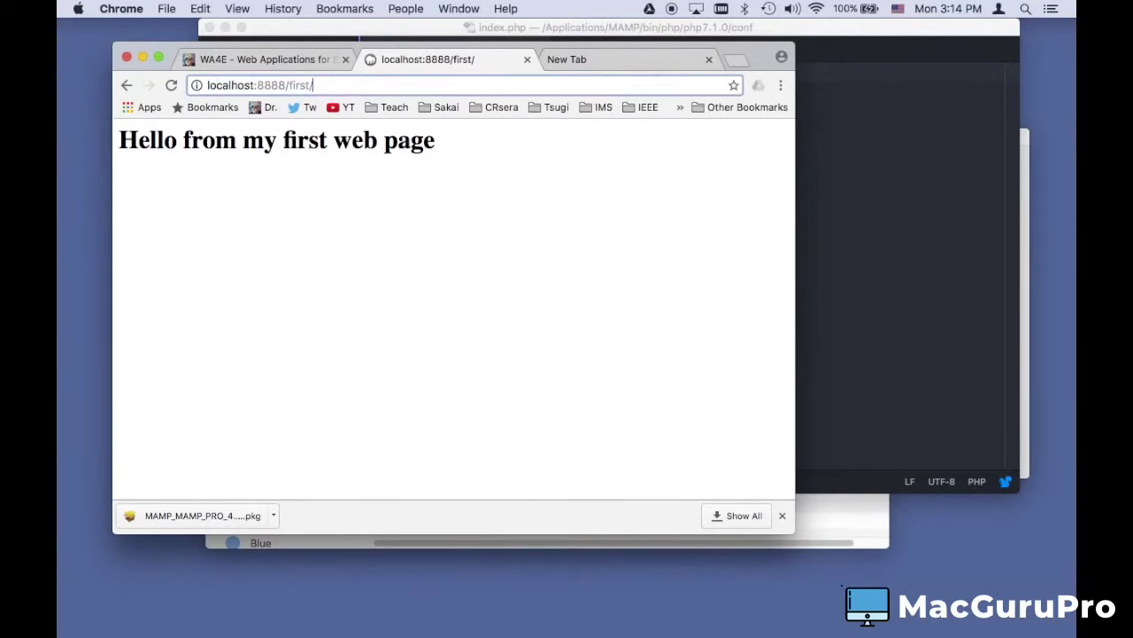
type("indx.")
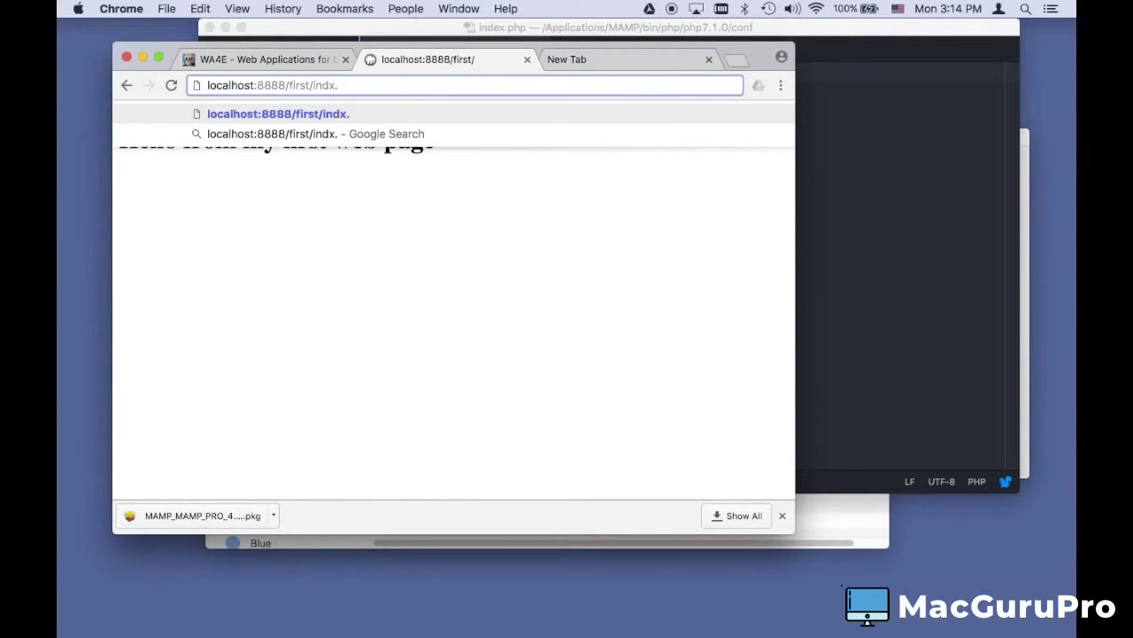
key("BackSpace")
key("BackSpace")
key("BackSpace")
type("ded")
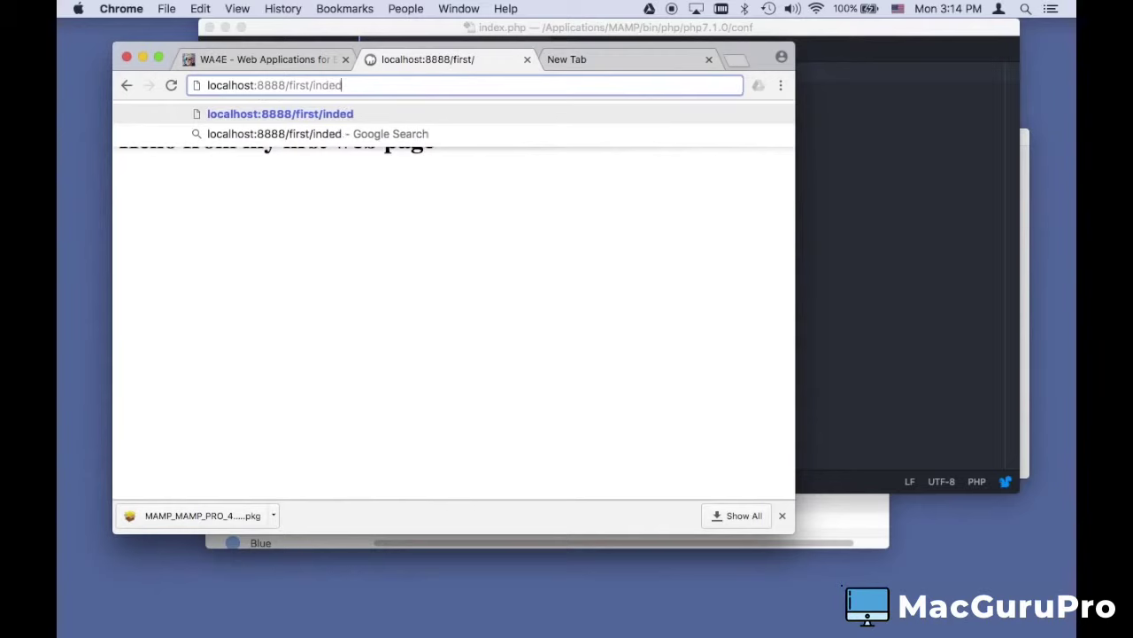
key("BackSpace")
type("x.php")
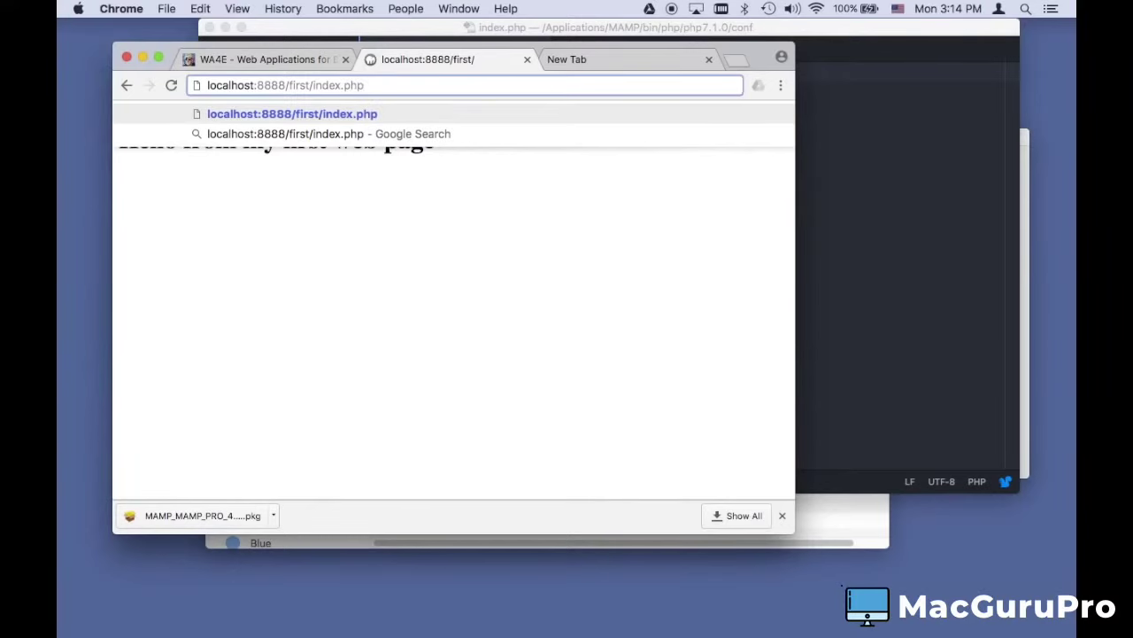
key("Return")
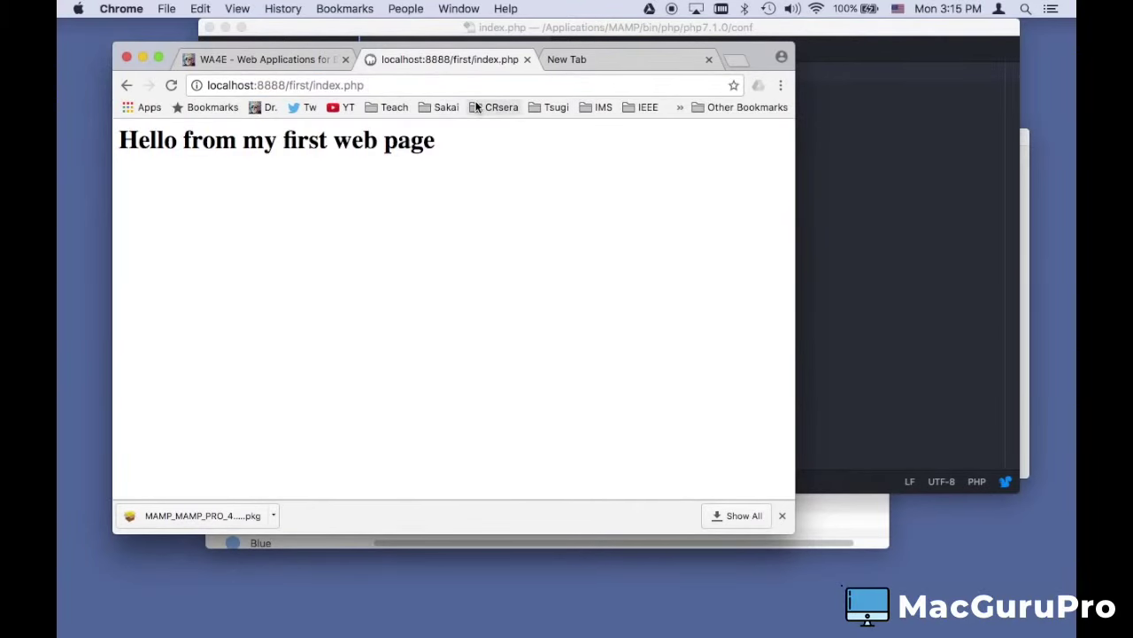
Return to the already open WA4E Web Applications for Everybody site
left_click(298, 61)
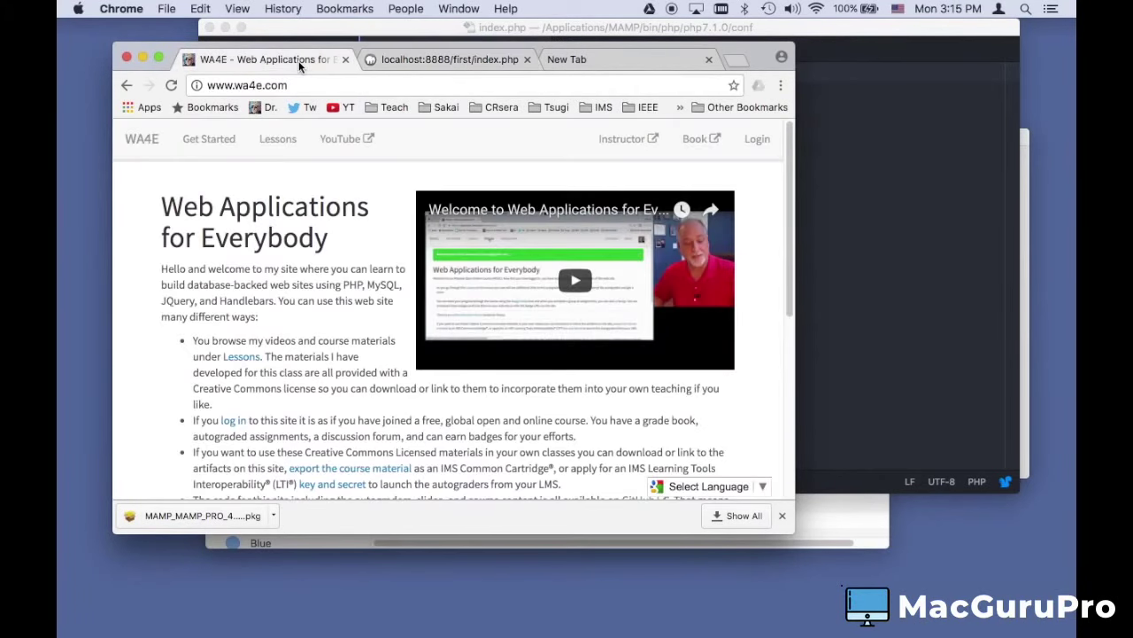